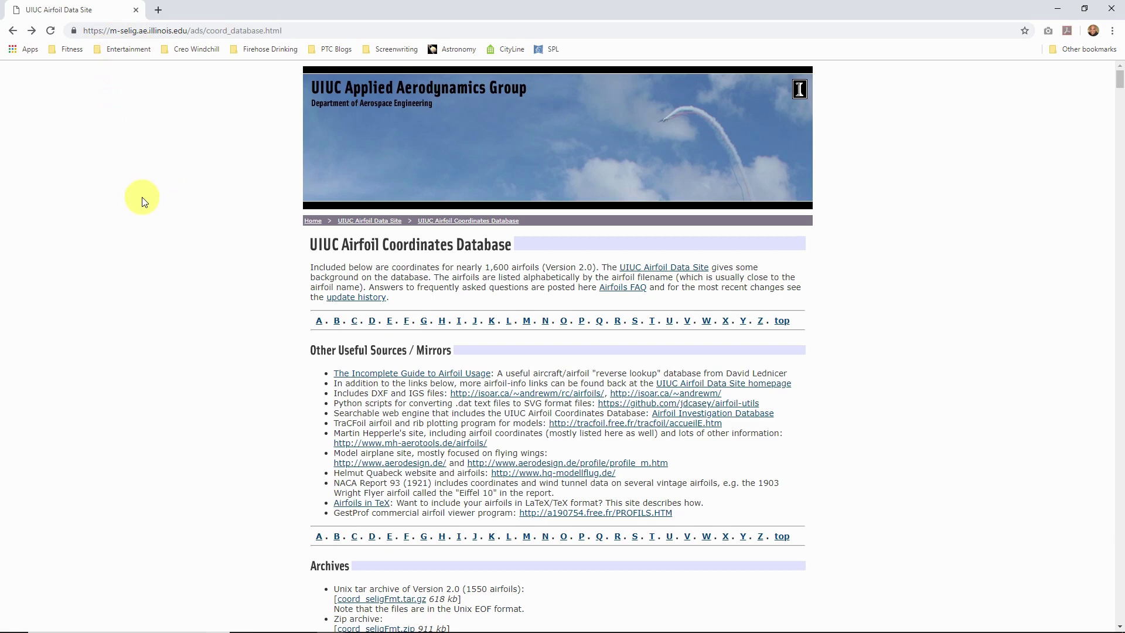
Scroll the UIUC A-Z Directory down to the c-section listing c141a.dat
scroll(142, 202, down, 8)
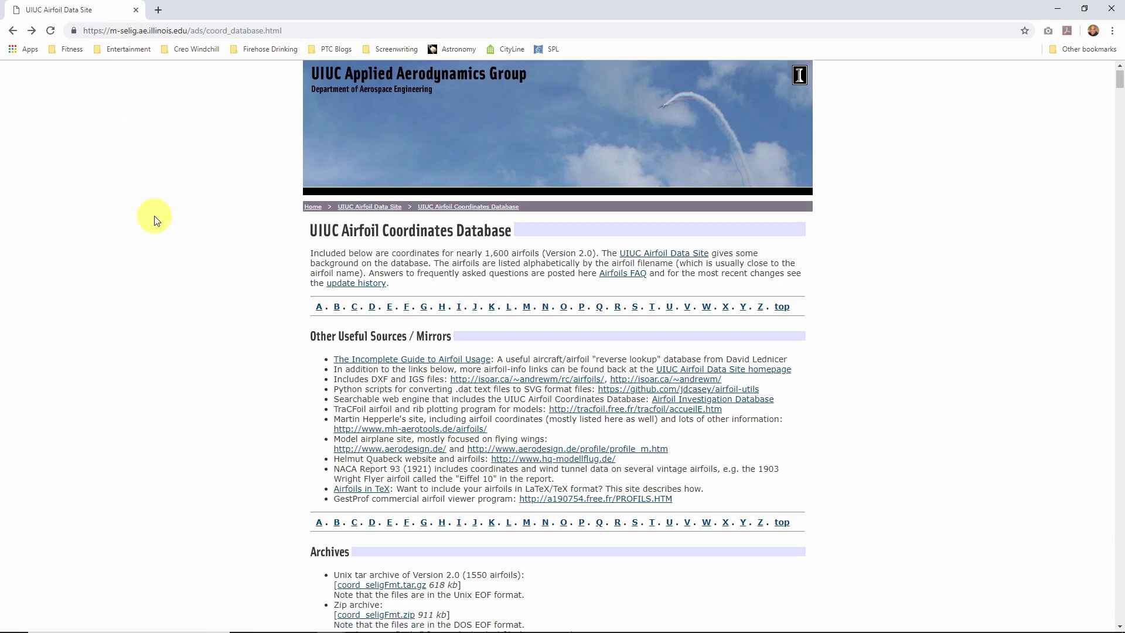
scroll(156, 223, down, 8)
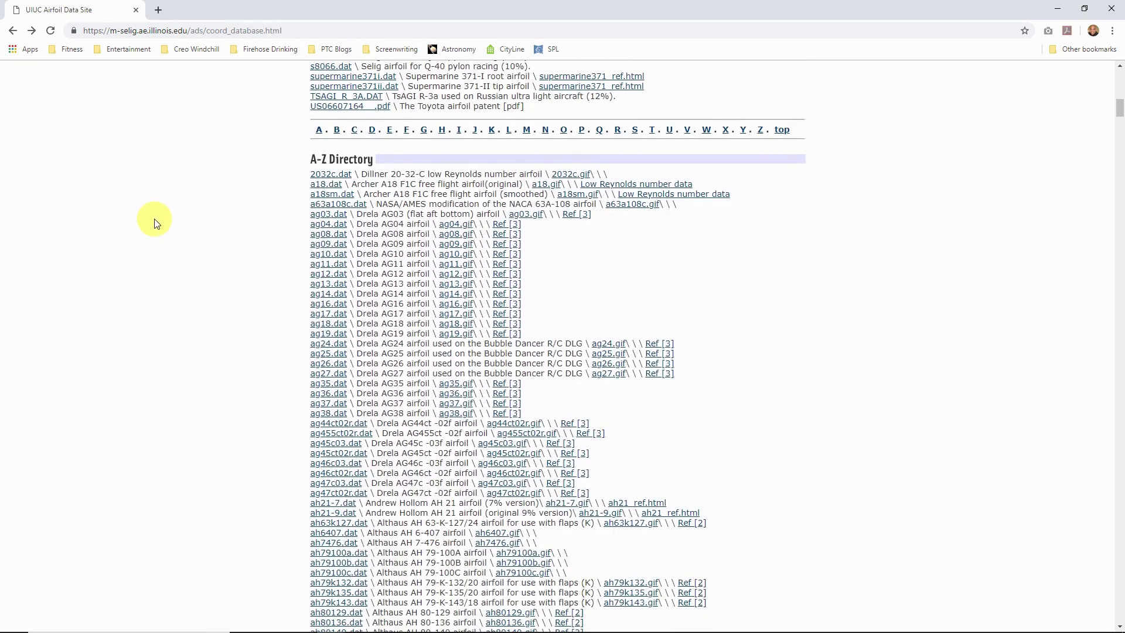
scroll(156, 232, down, 9)
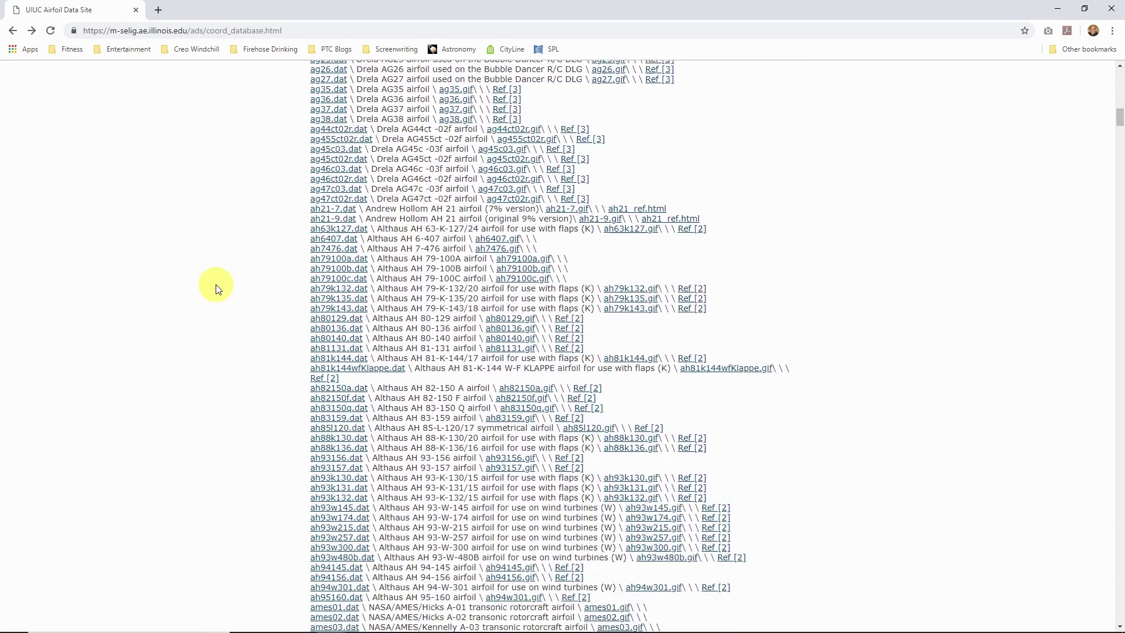
scroll(216, 287, down, 9)
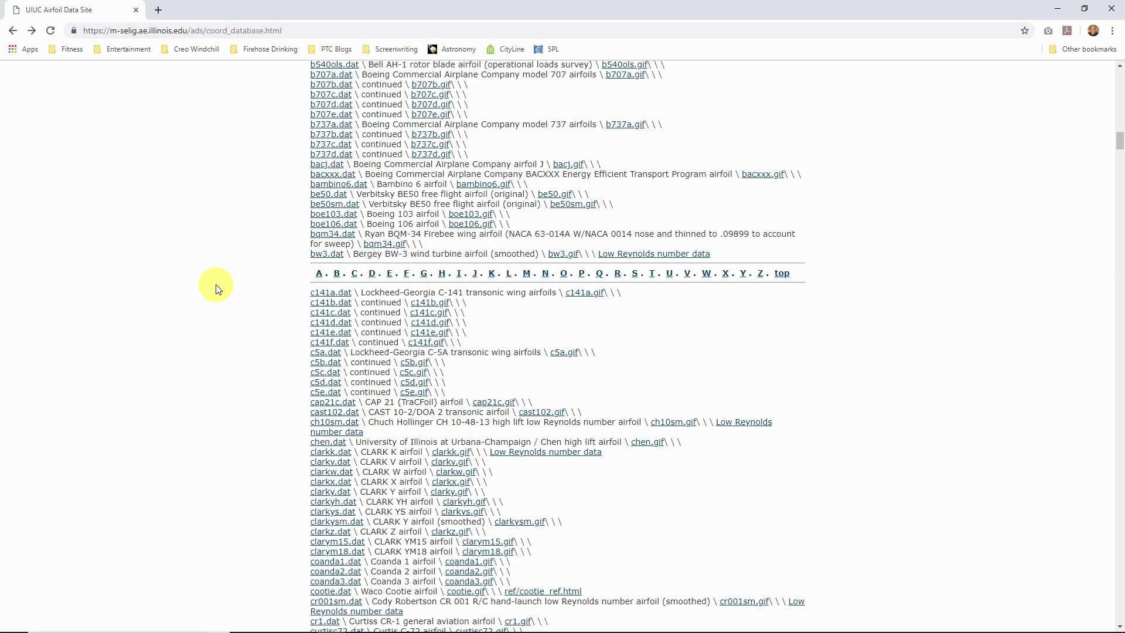
Select the c141a.dat link and bring up its Save link as options
click(332, 296)
right_click(324, 297)
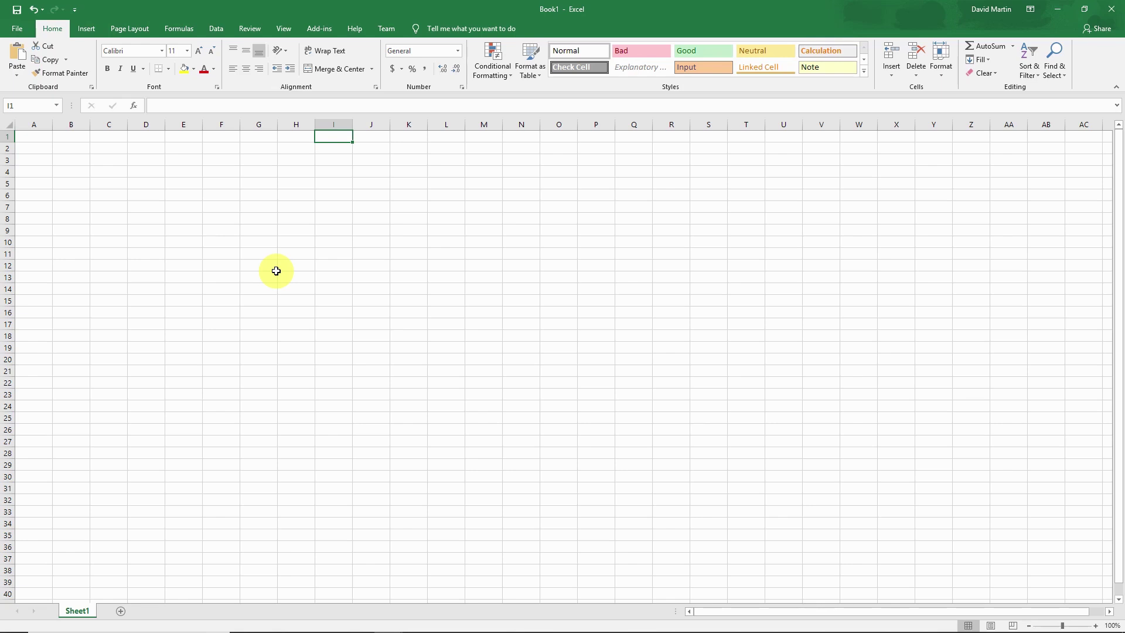
Import c141a.dat from the C-141 Starlifter folder via Data > From Text, showing All Files
click(34, 137)
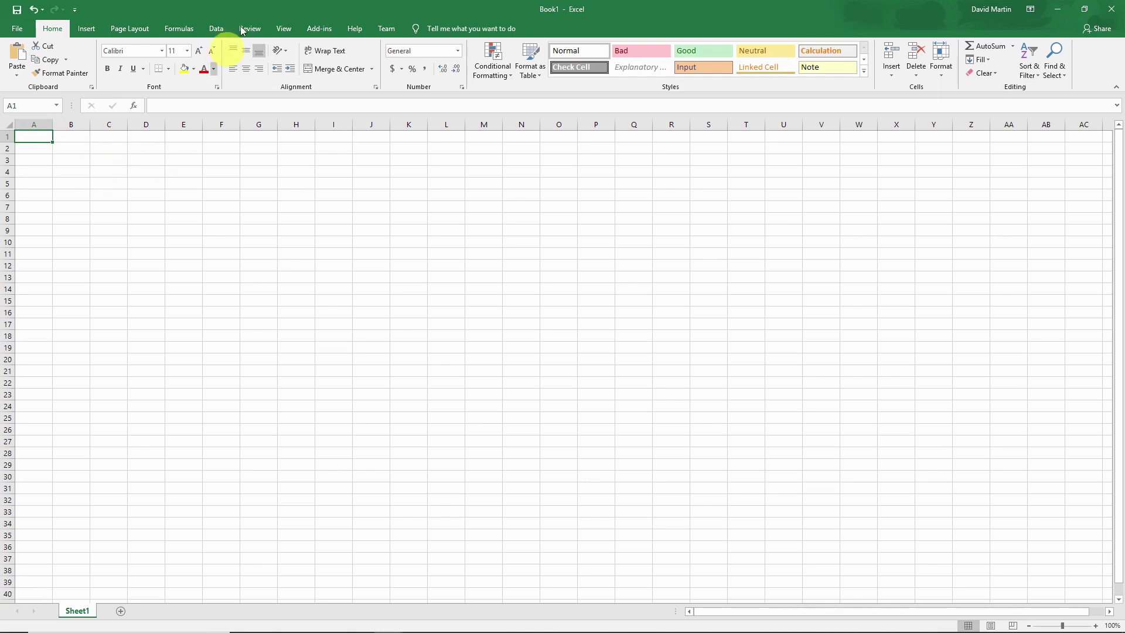
click(218, 29)
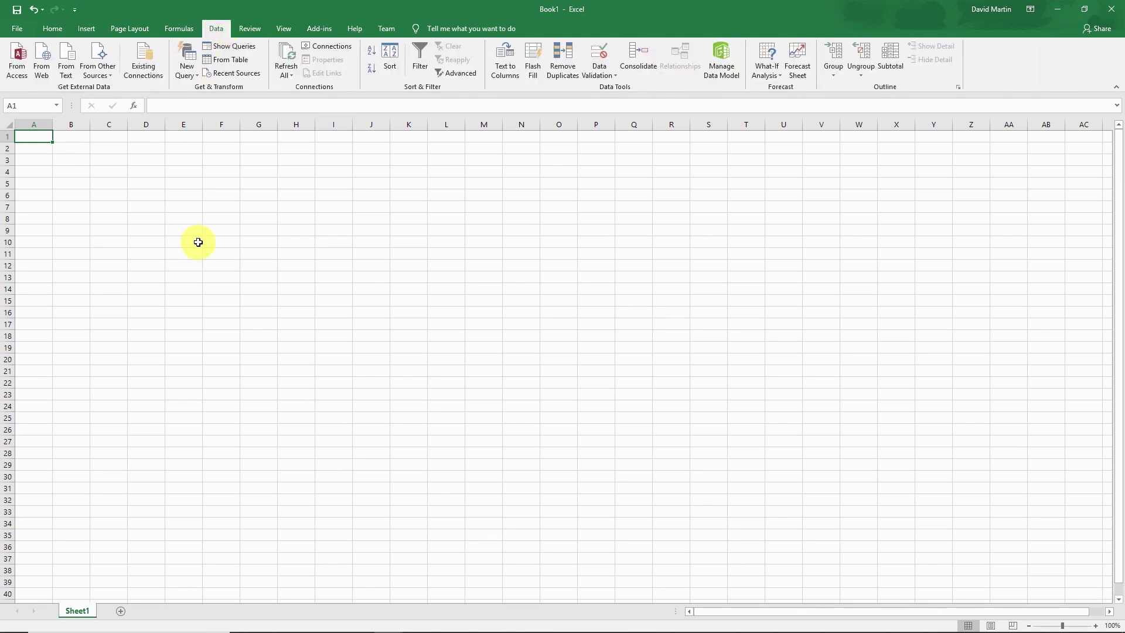
click(69, 69)
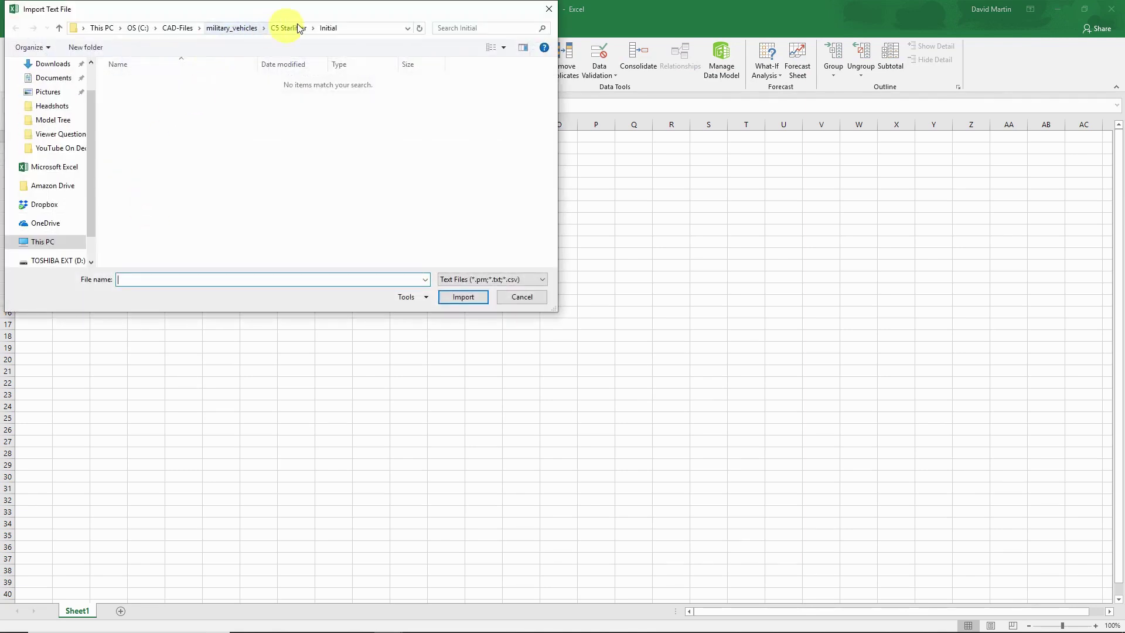
click(247, 27)
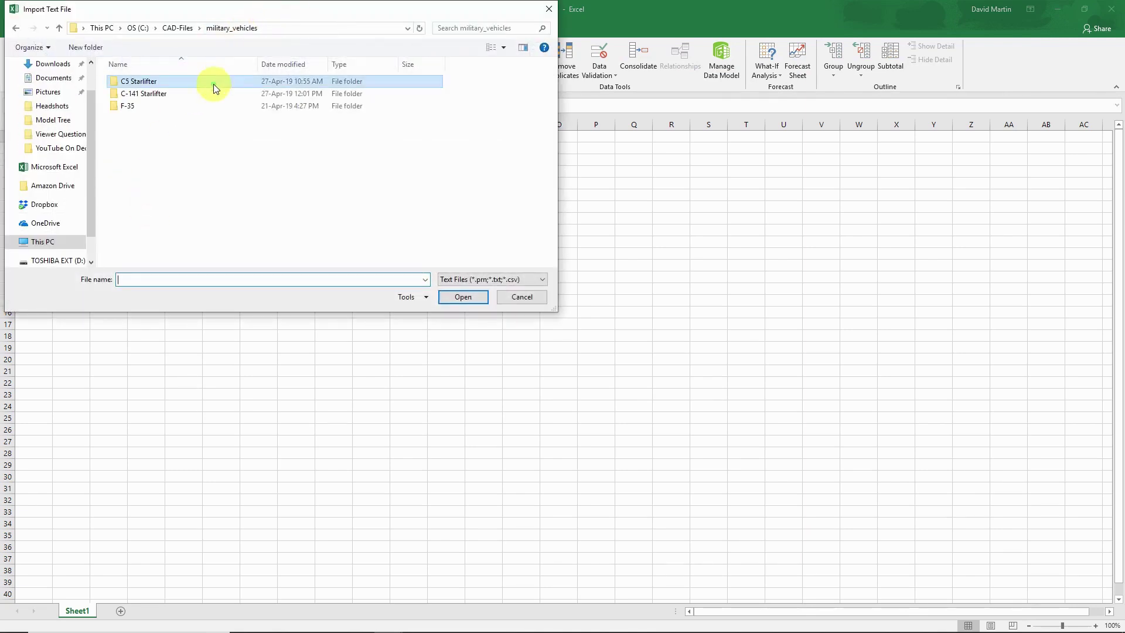
double_click(154, 95)
click(508, 282)
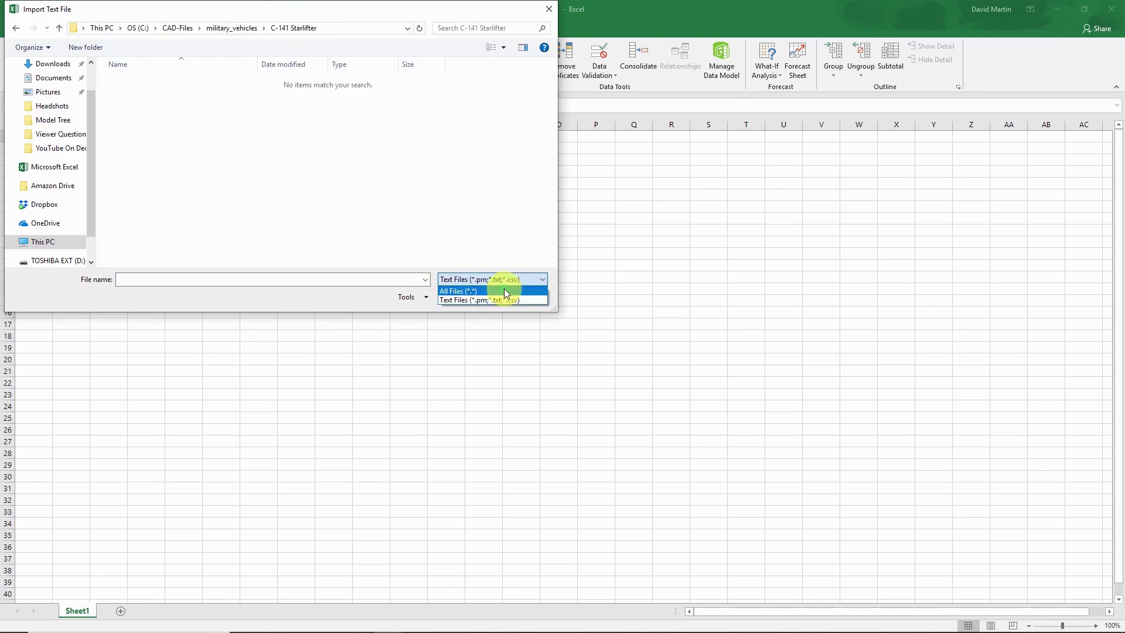
click(502, 291)
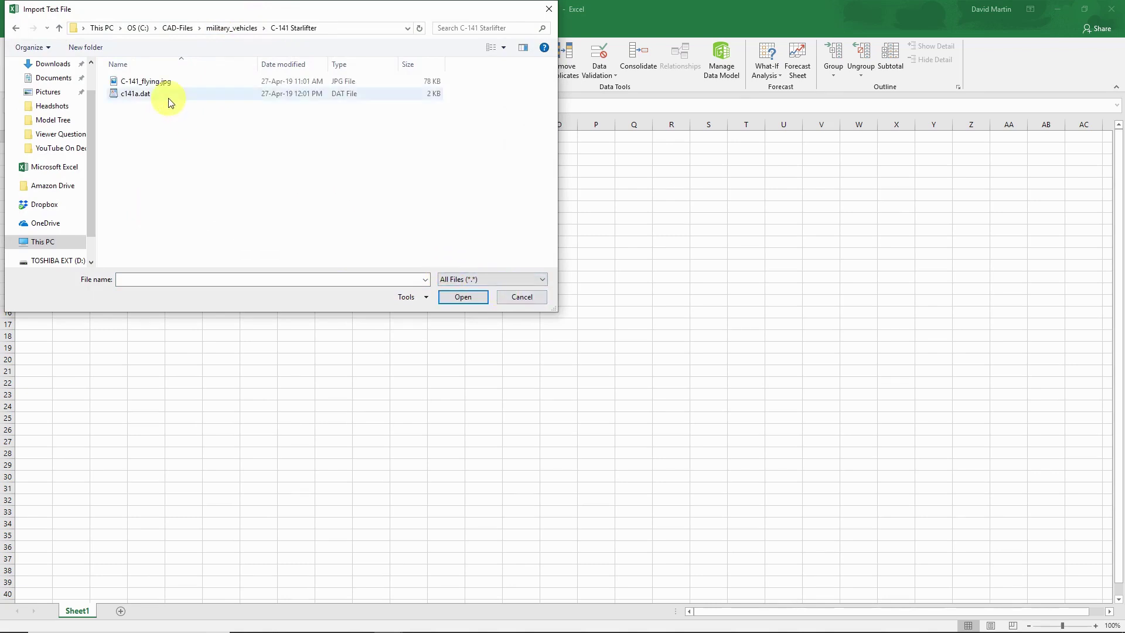
double_click(136, 95)
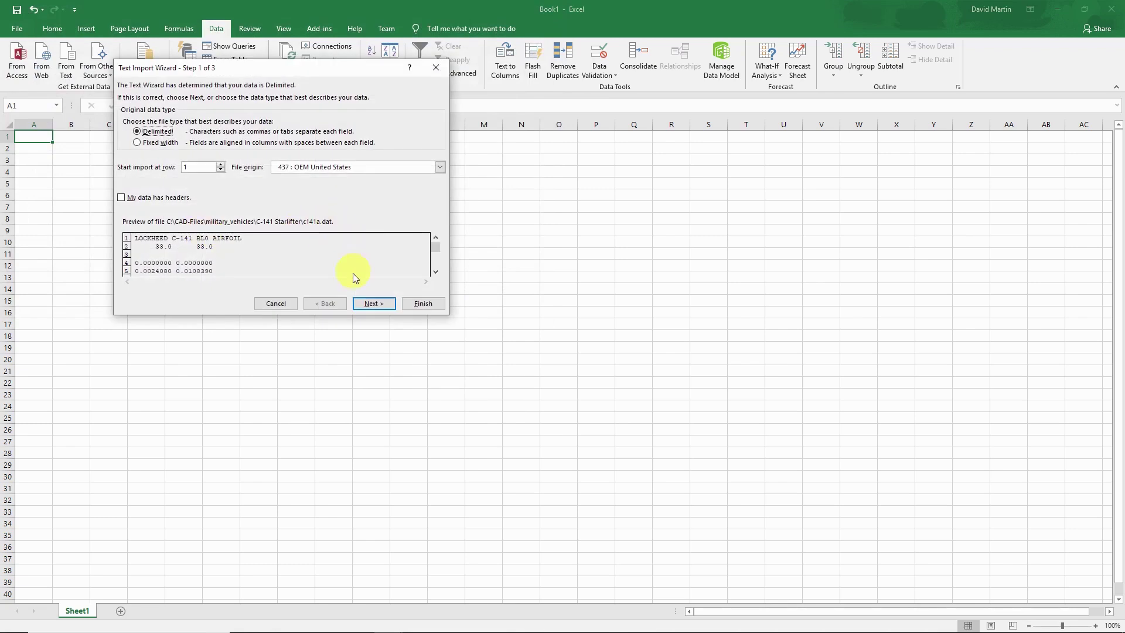
Split the text on Space delimiters and place the imported data at $A$1
click(373, 303)
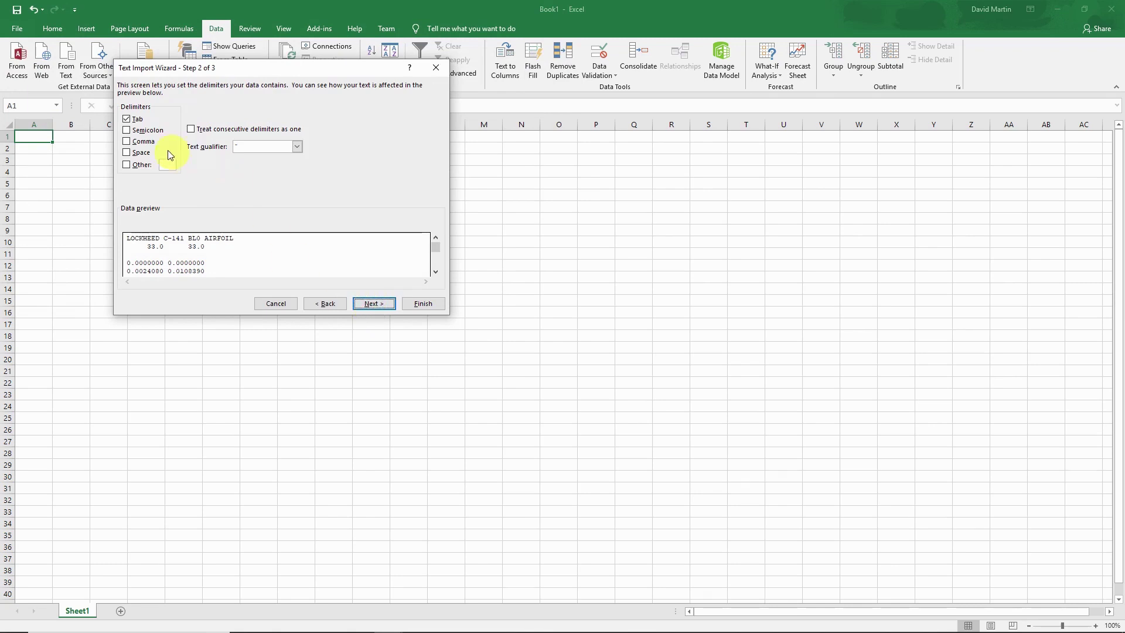
click(142, 153)
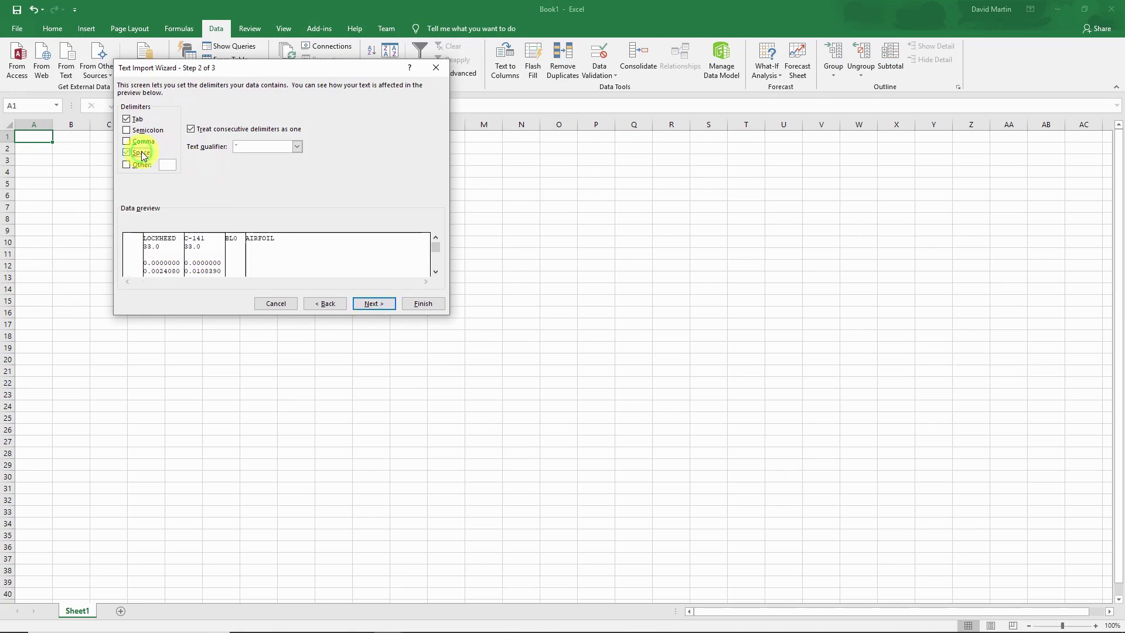
click(369, 303)
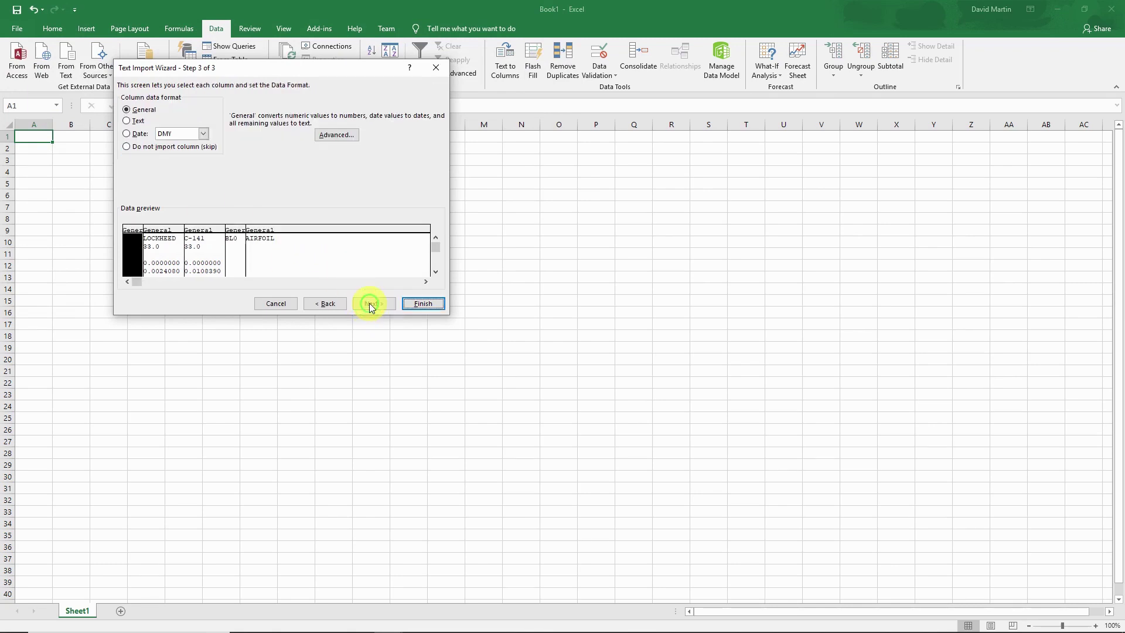
click(425, 304)
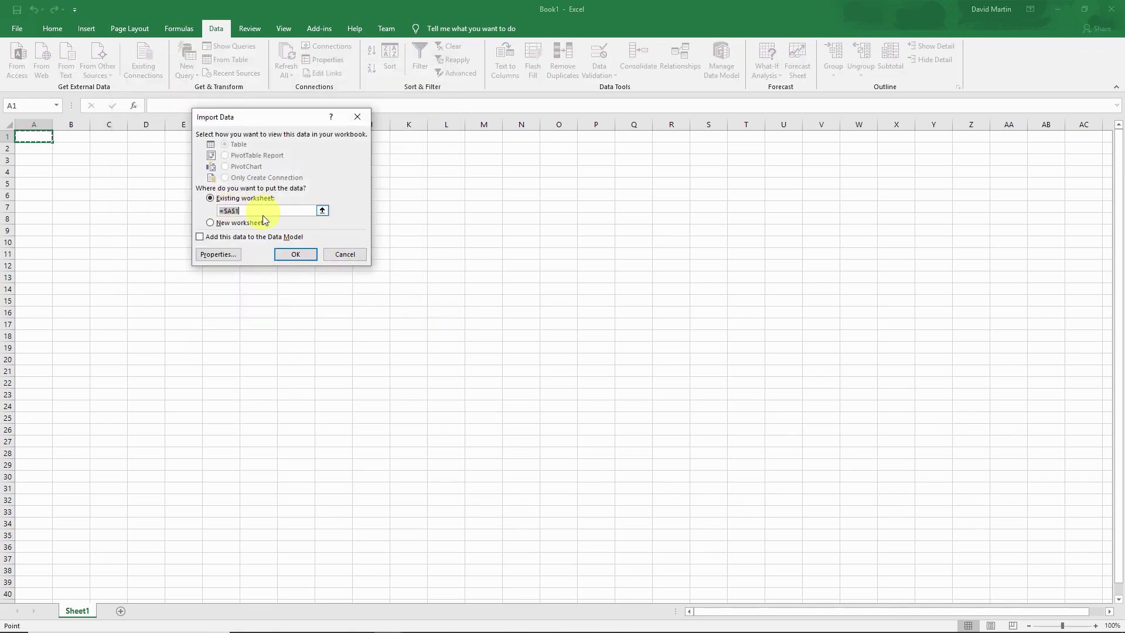
click(295, 253)
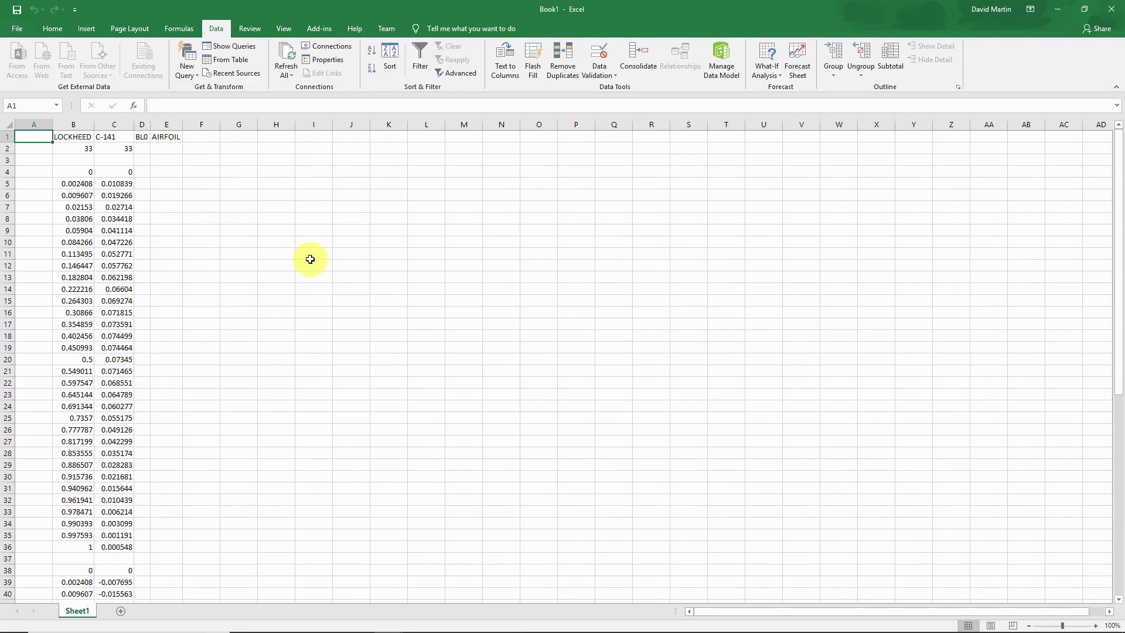
Delete the empty column A
click(38, 123)
right_click(38, 123)
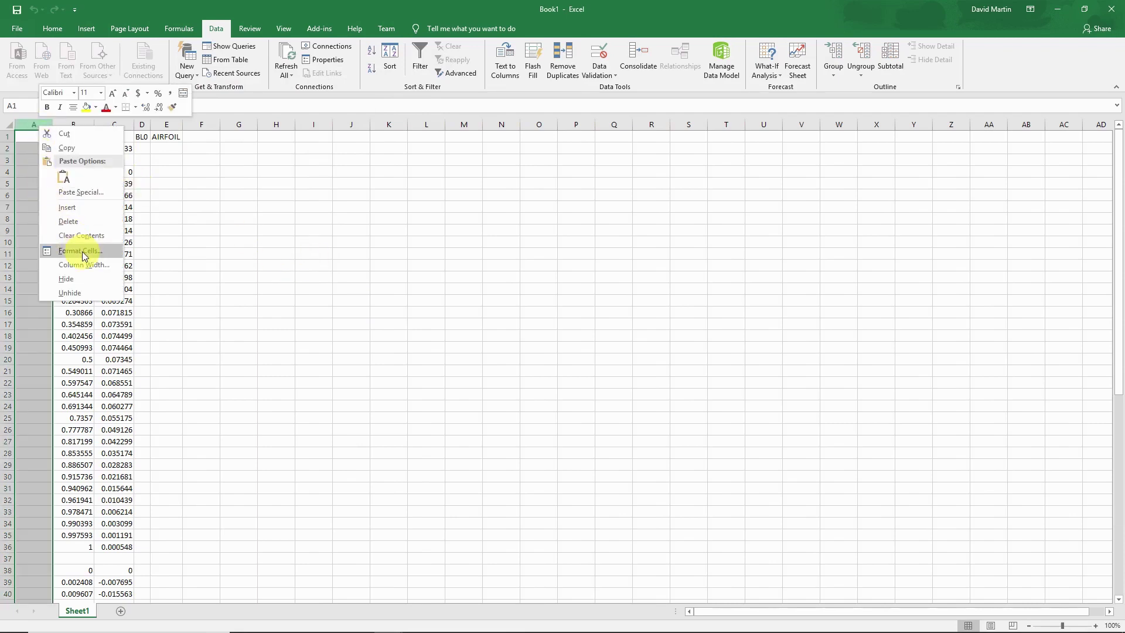
click(69, 221)
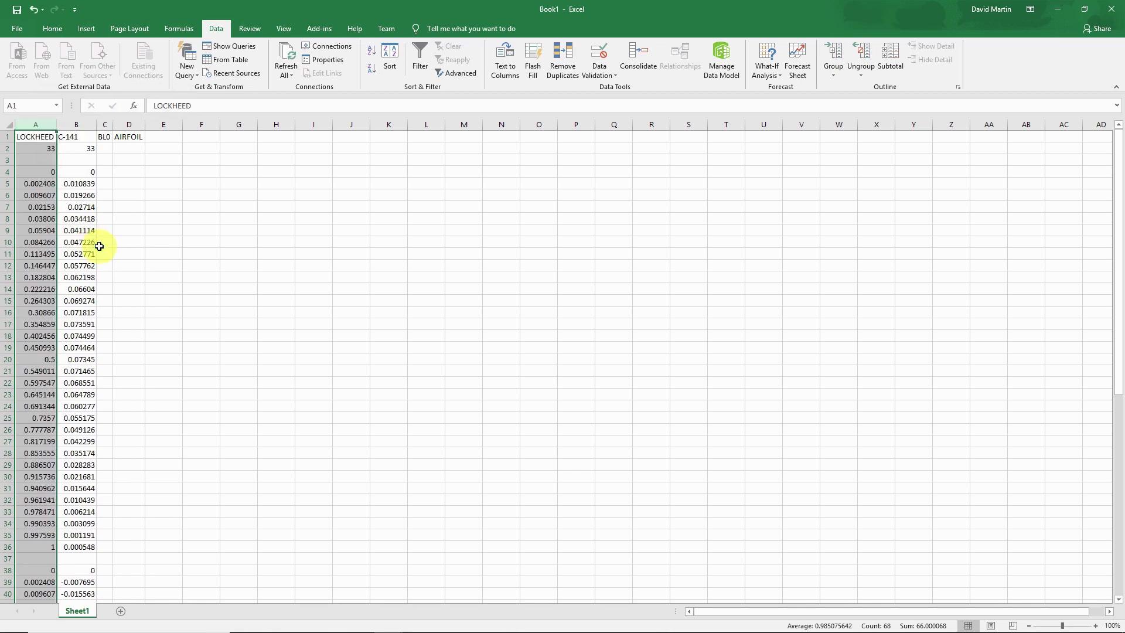
Delete header rows 1–3 so the coordinates start at A1
drag(10, 137, 8, 154)
right_click(8, 153)
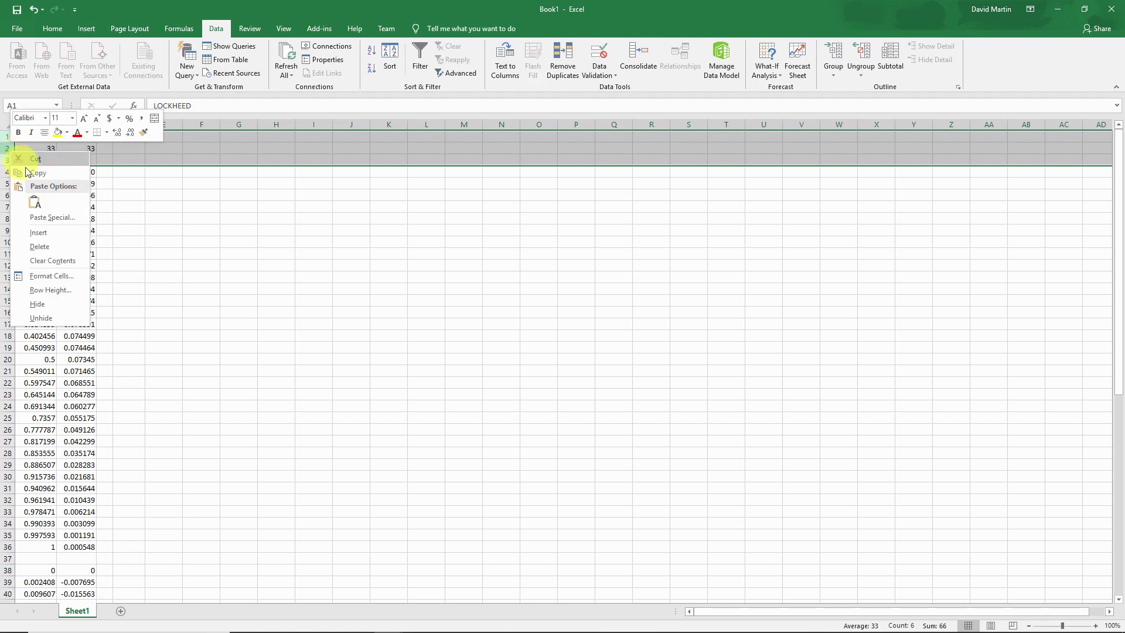
click(63, 246)
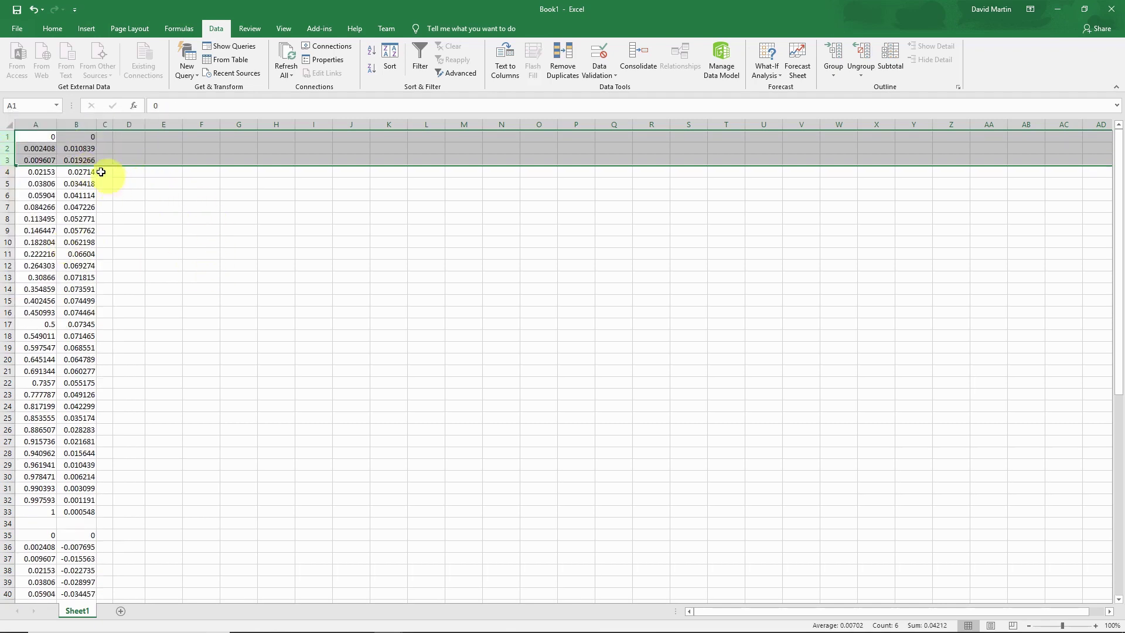
click(47, 138)
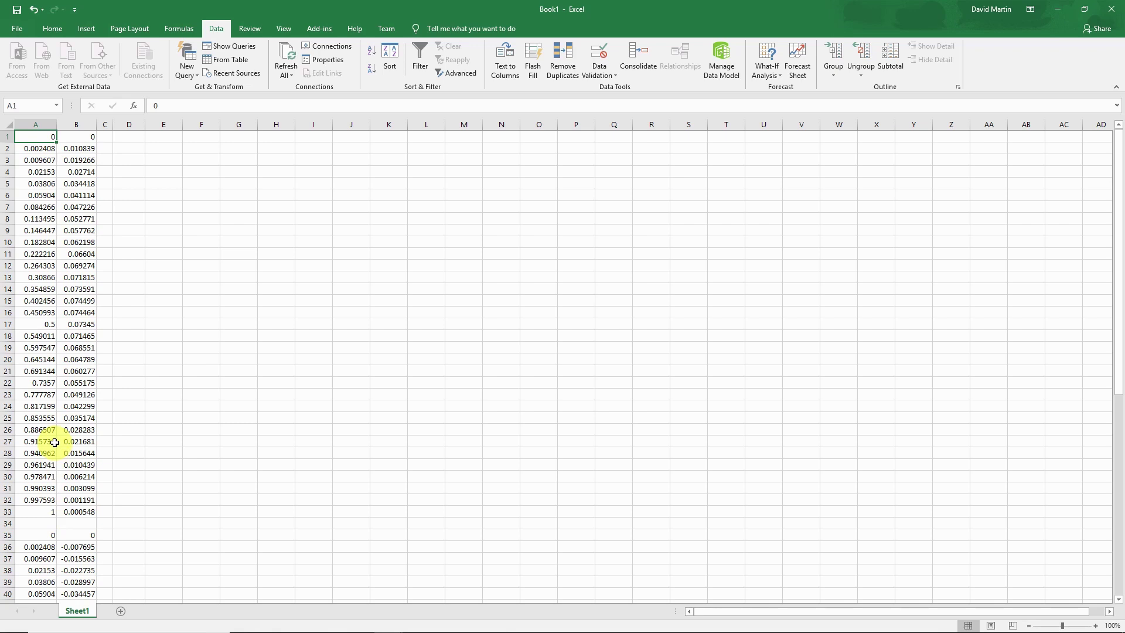
scroll(64, 438, down, 9)
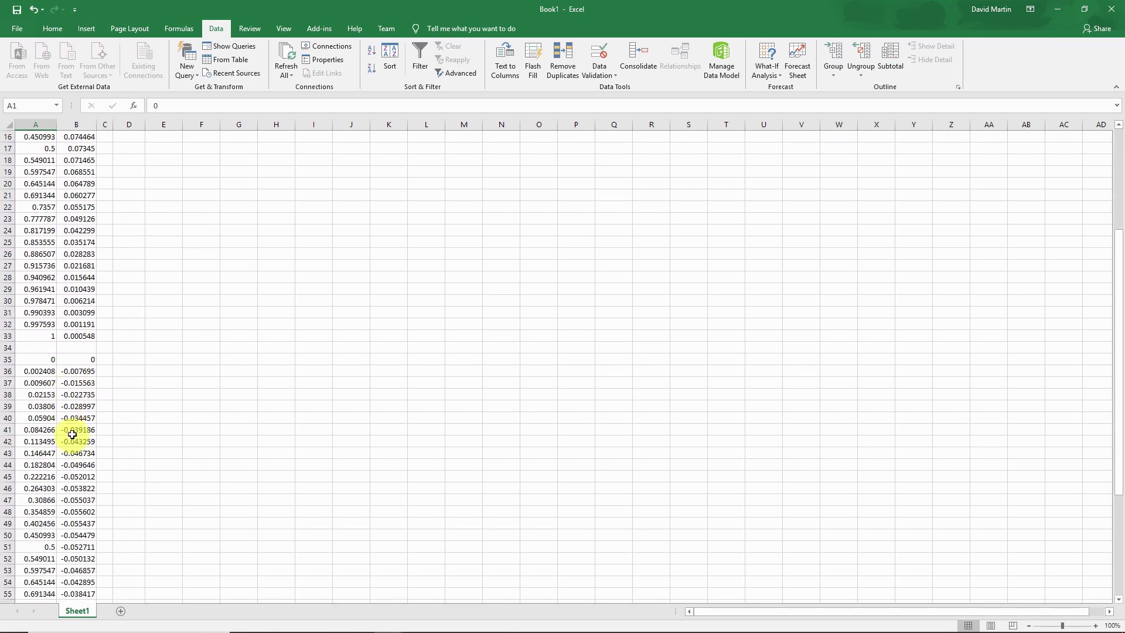
scroll(72, 434, down, 1)
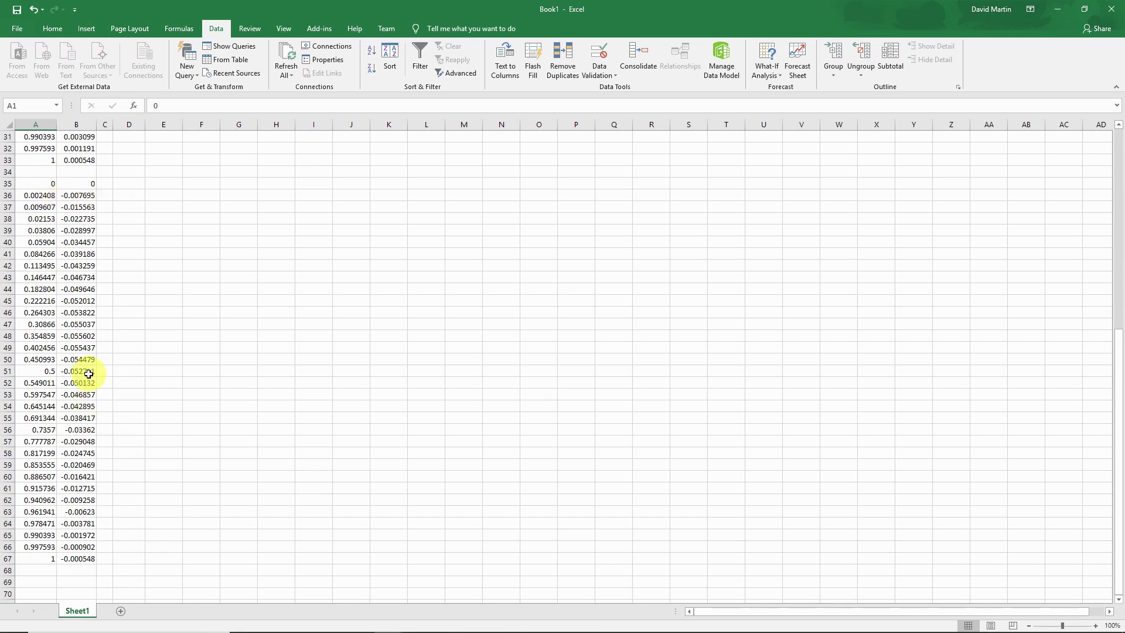
Reverse the lower-surface points and delete blank row 34 so the points run continuously
drag(7, 182, 5, 560)
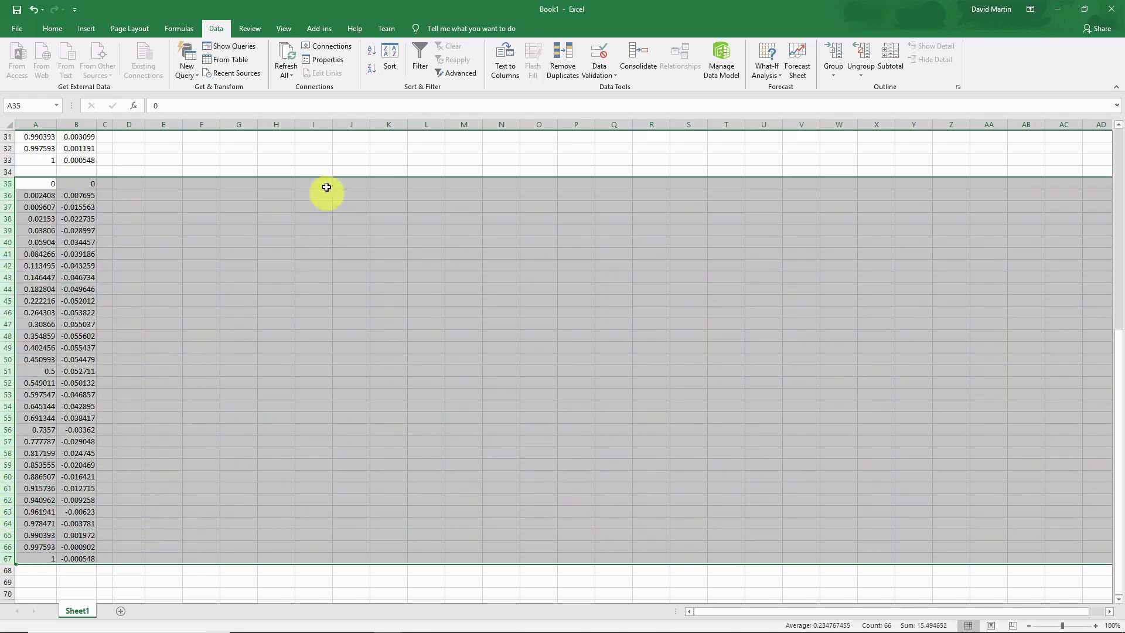
click(371, 69)
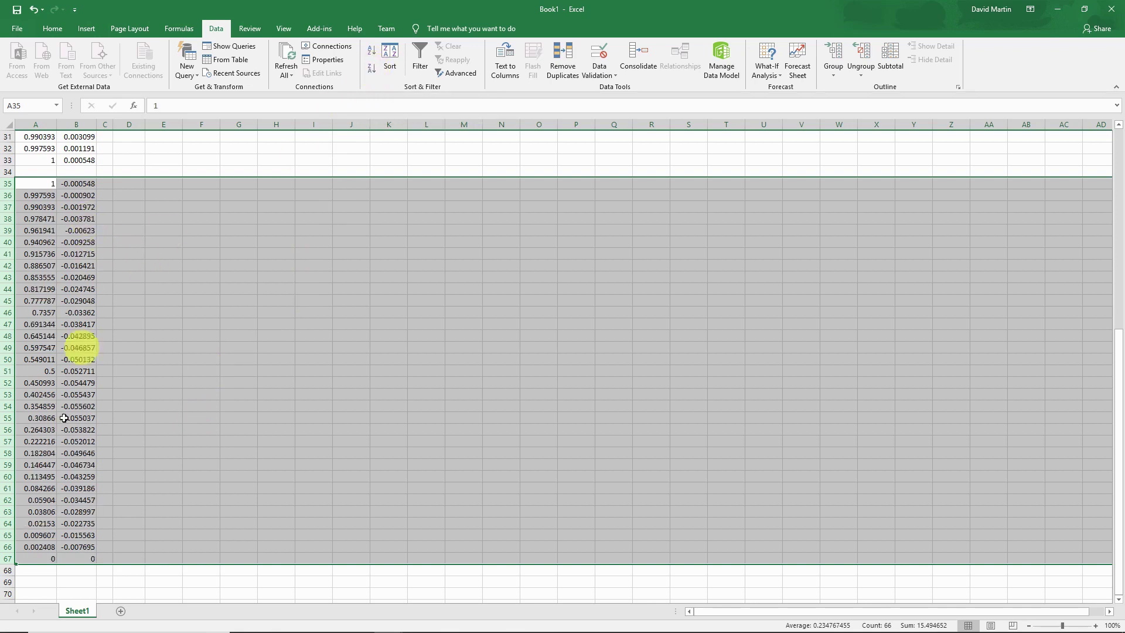
click(7, 172)
right_click(7, 172)
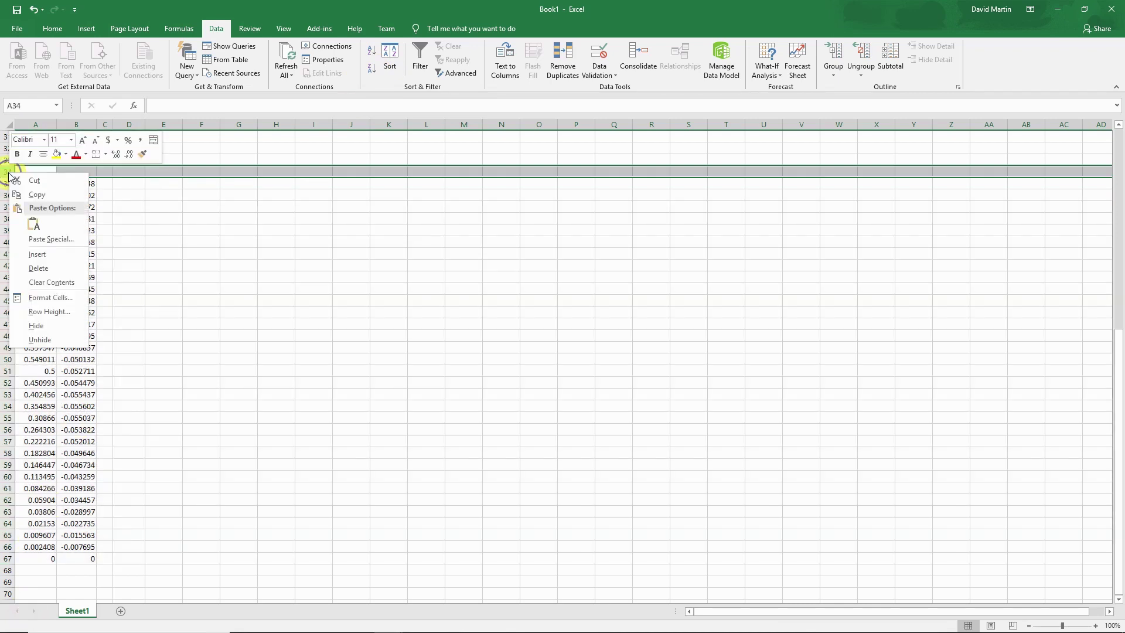
click(39, 268)
scroll(167, 338, up, 8)
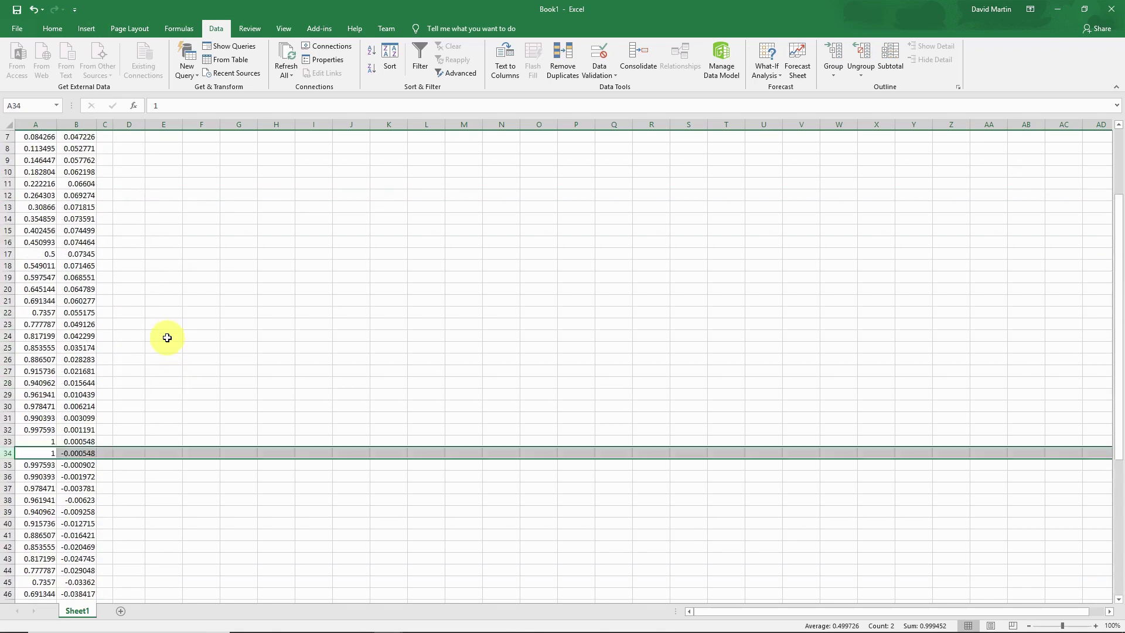
scroll(167, 338, up, 2)
drag(116, 126, 156, 128)
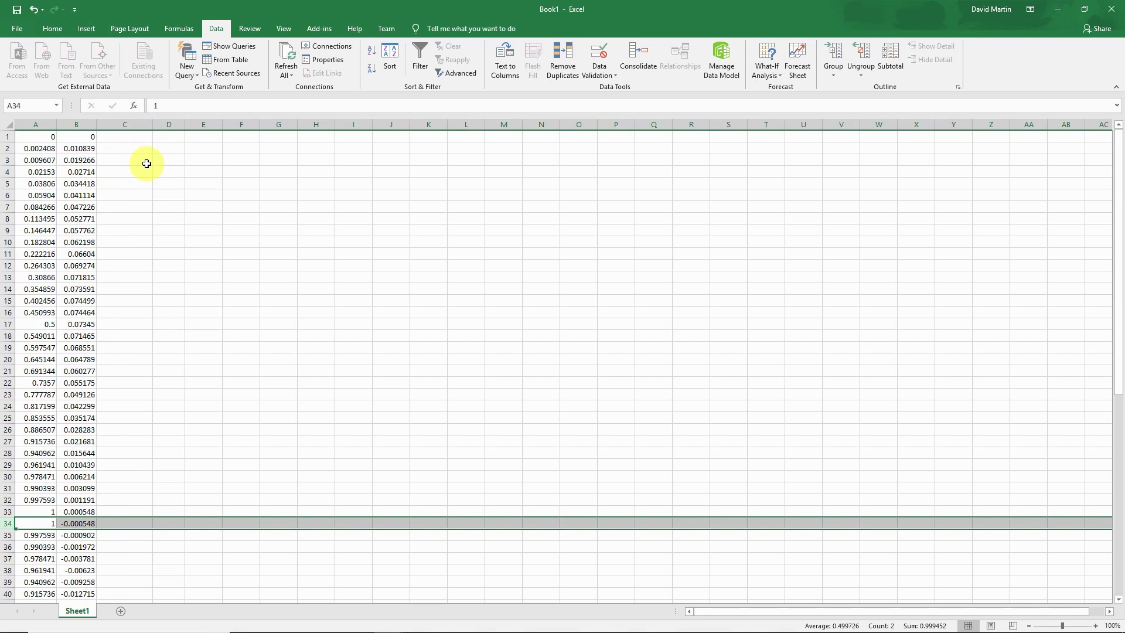
Enter 0 in C1 and paste it down through C66 as the z coordinate
click(131, 135)
text(0)
key(Return)
click(144, 137)
key(ctrl+c)
drag(146, 144, 131, 572)
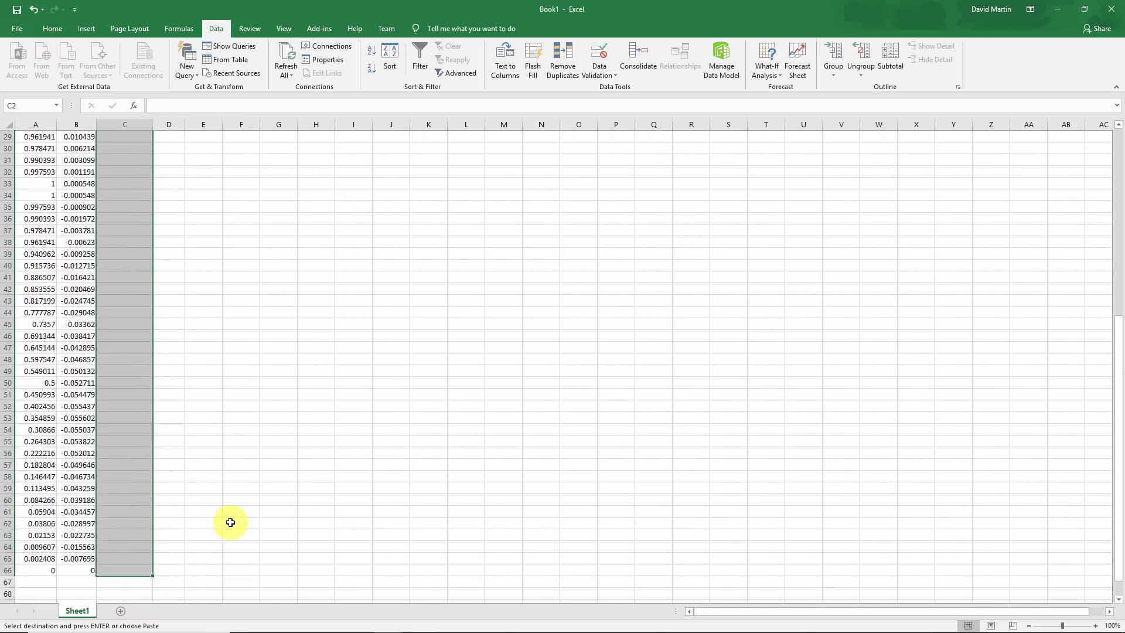
key(ctrl+v)
scroll(230, 522, up, 9)
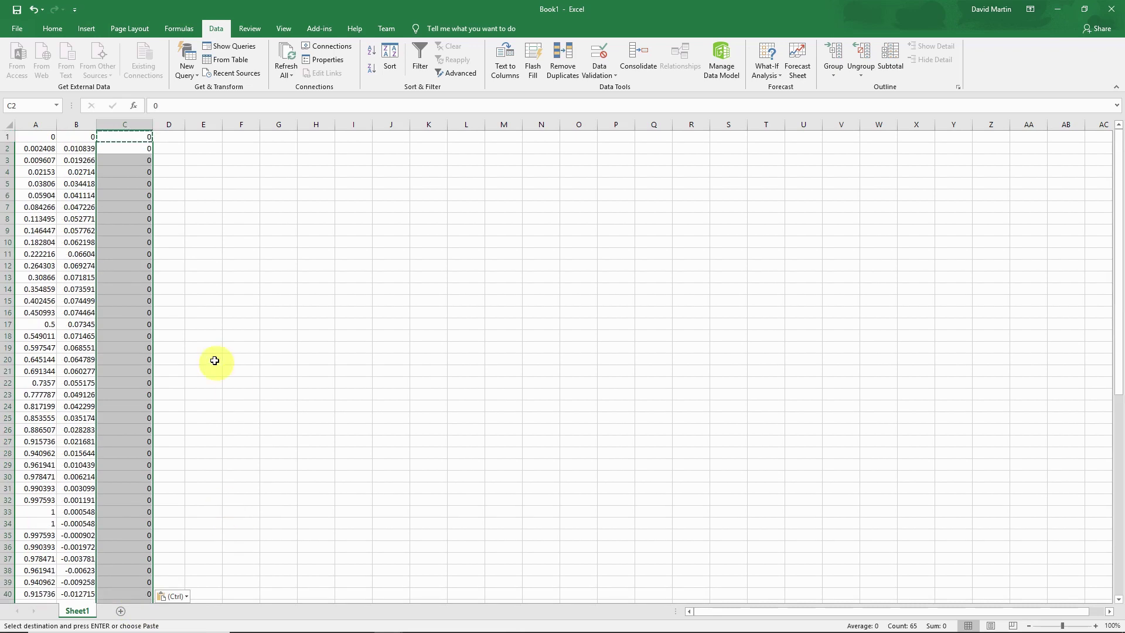
click(196, 234)
click(35, 138)
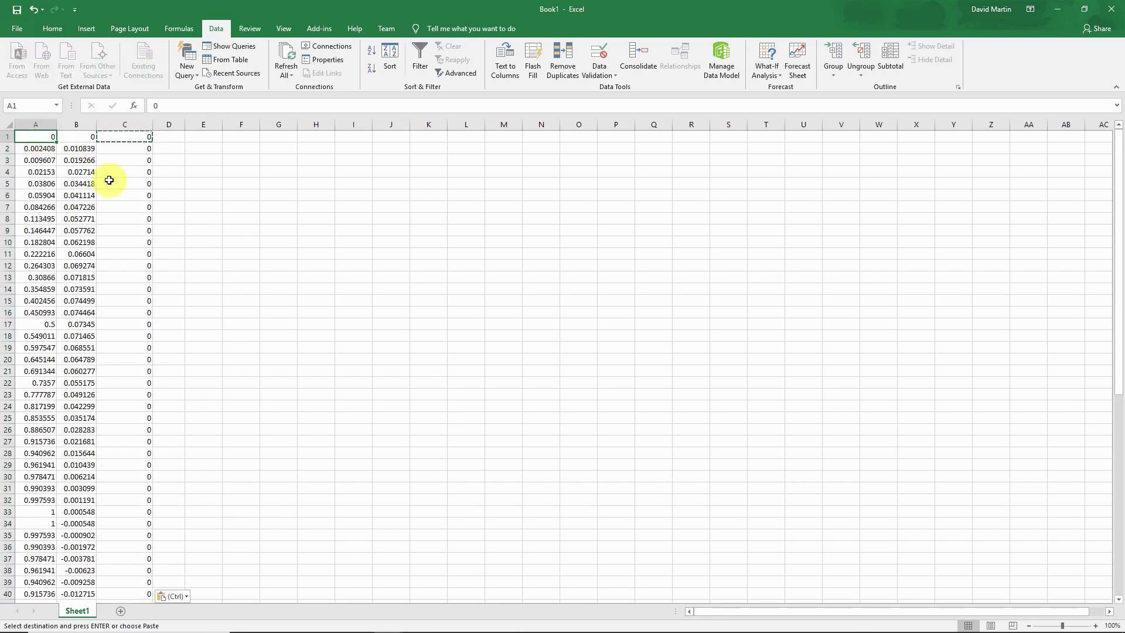
Save the workbook as C-141.xlsx in the C-141 Starlifter folder
click(16, 10)
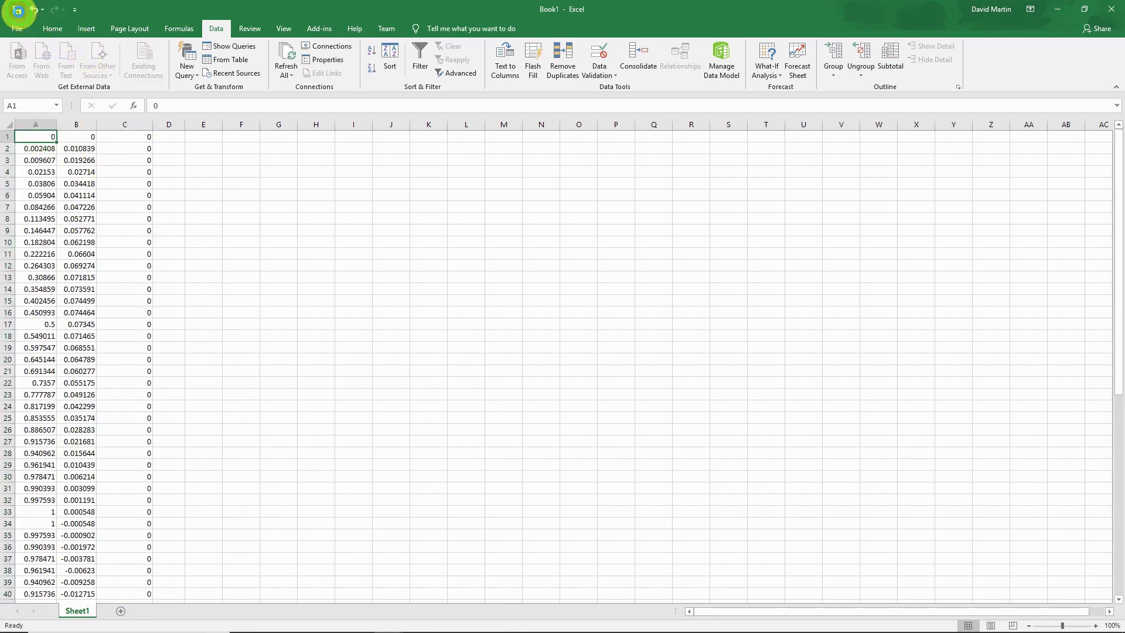
click(364, 135)
click(235, 28)
click(173, 237)
text(C-141)
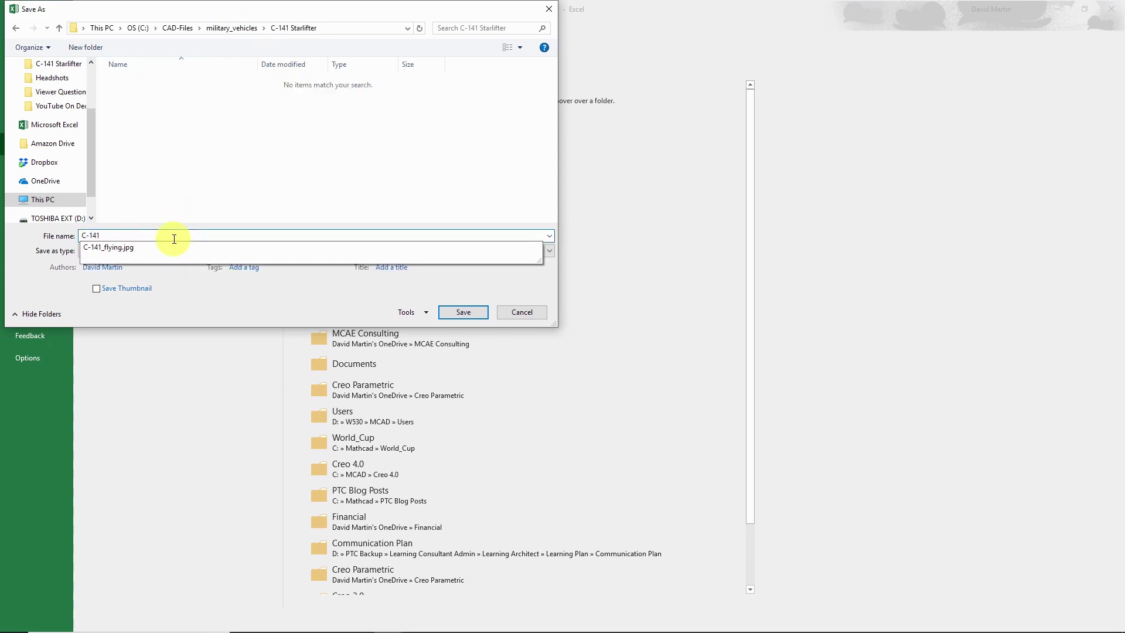
key(Return)
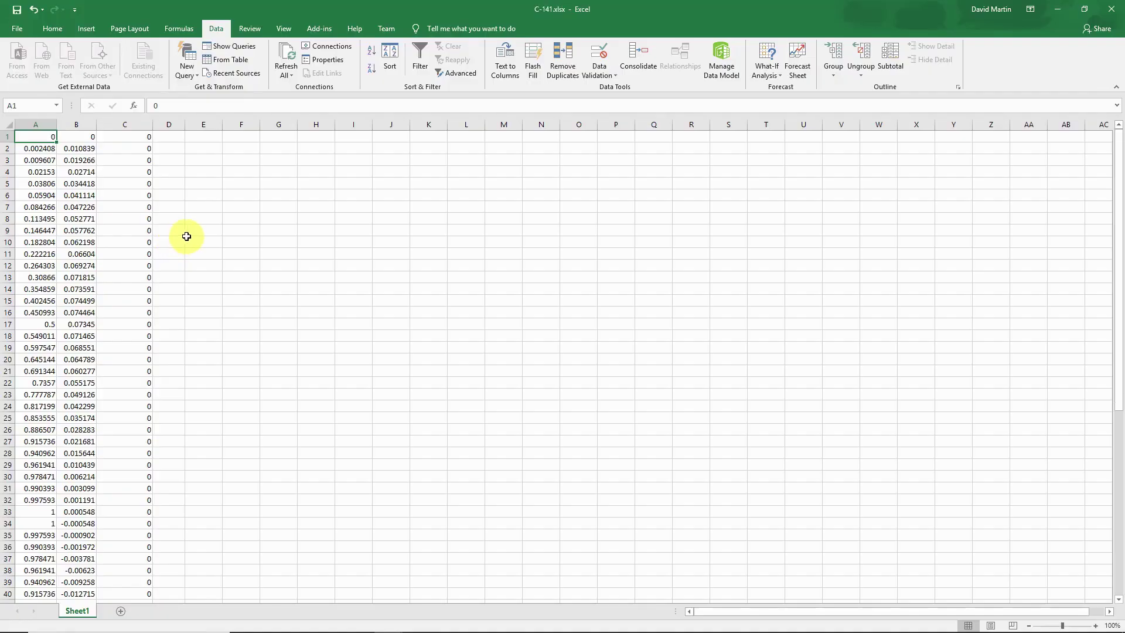
Save another copy as Text (Tab delimited) C-141.txt in the same folder
click(18, 30)
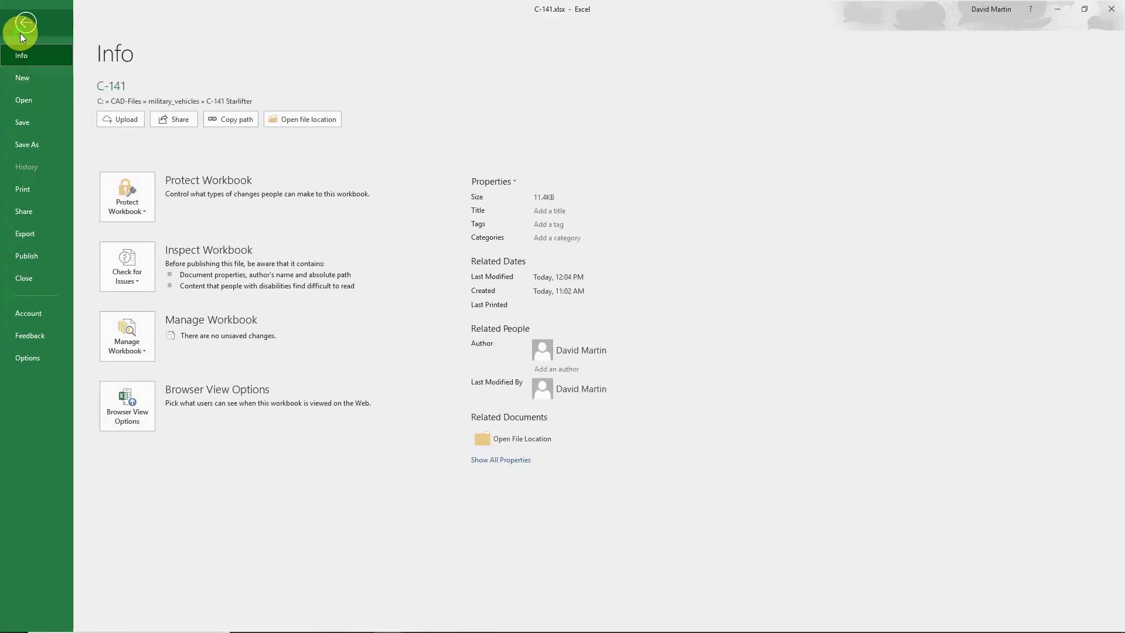
click(34, 149)
click(364, 134)
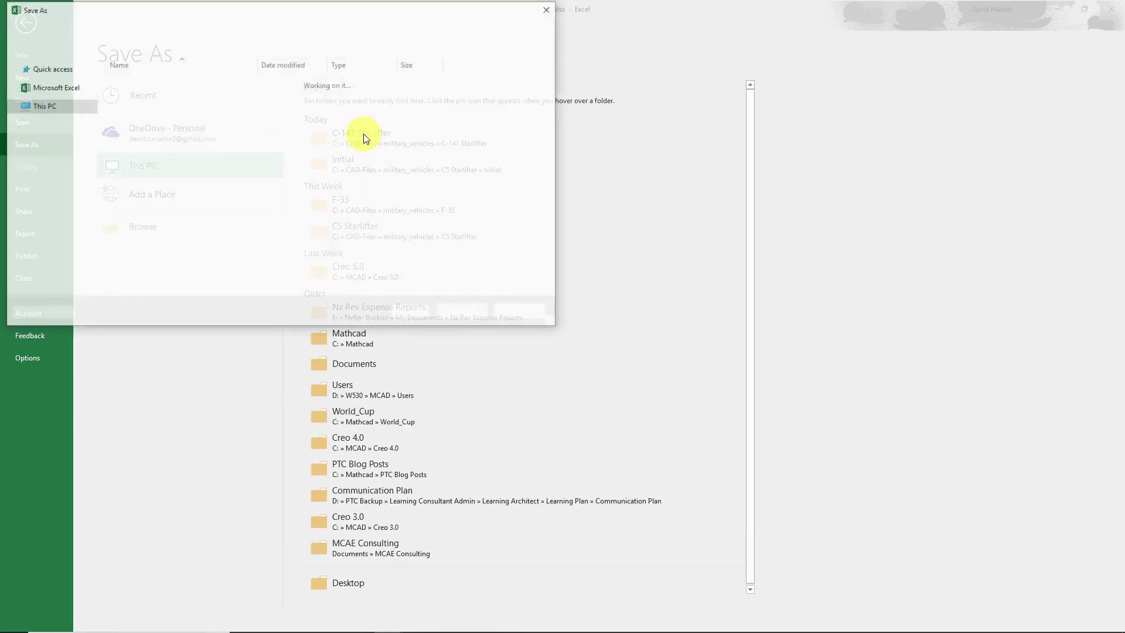
click(240, 252)
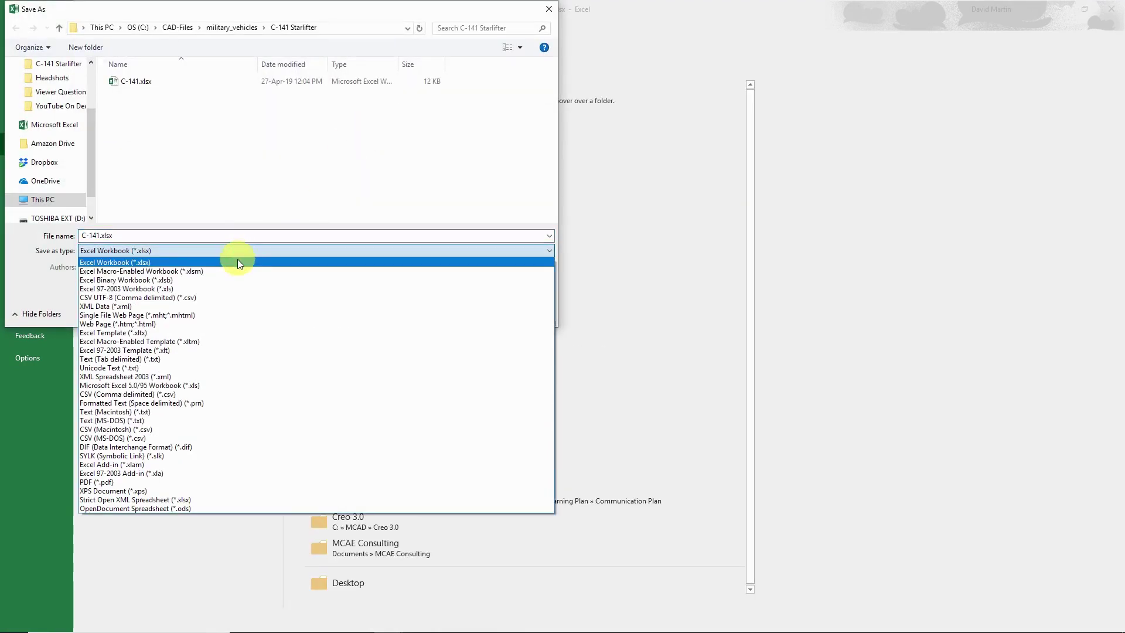
click(205, 361)
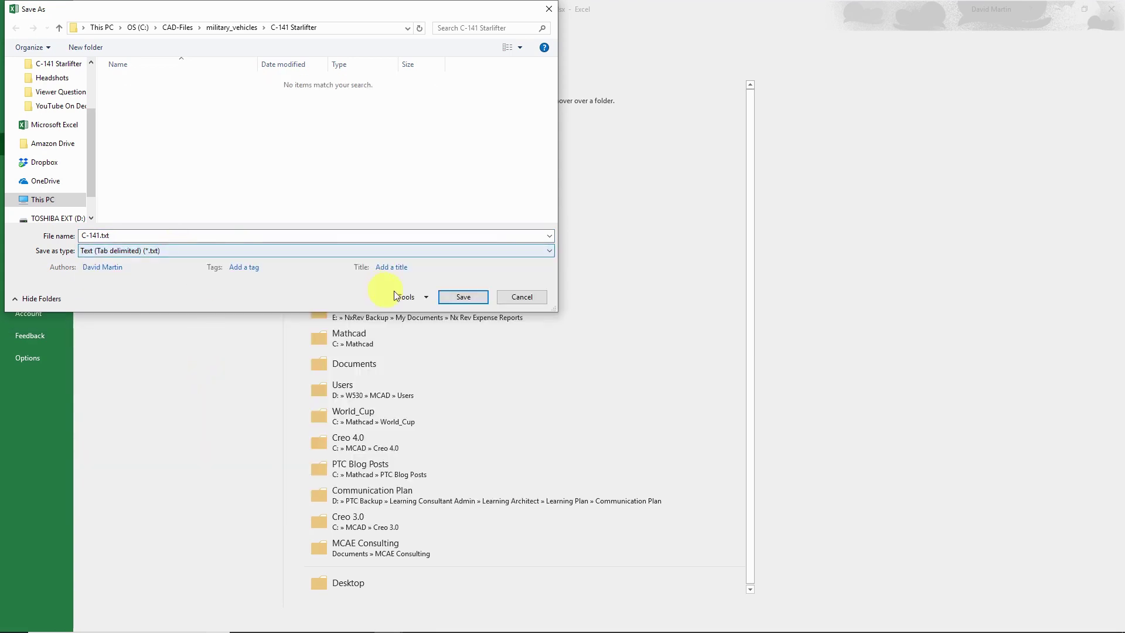
click(464, 298)
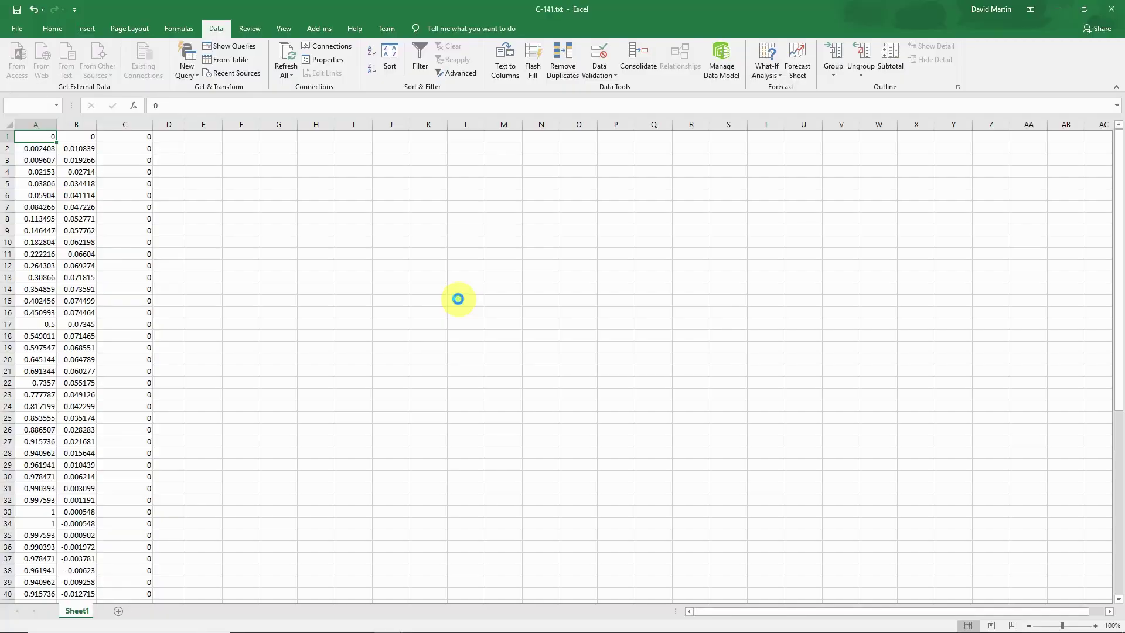
Keep the tab-delimited format, then rename C-141.txt to C-141.pts, accepting the extension warning
click(510, 353)
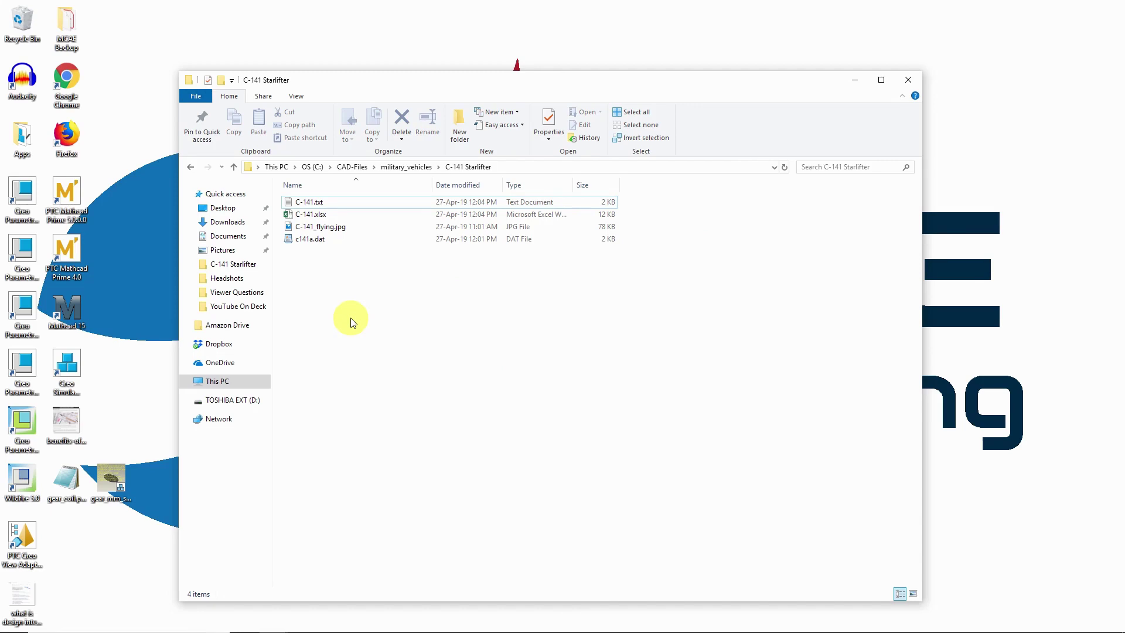
click(332, 201)
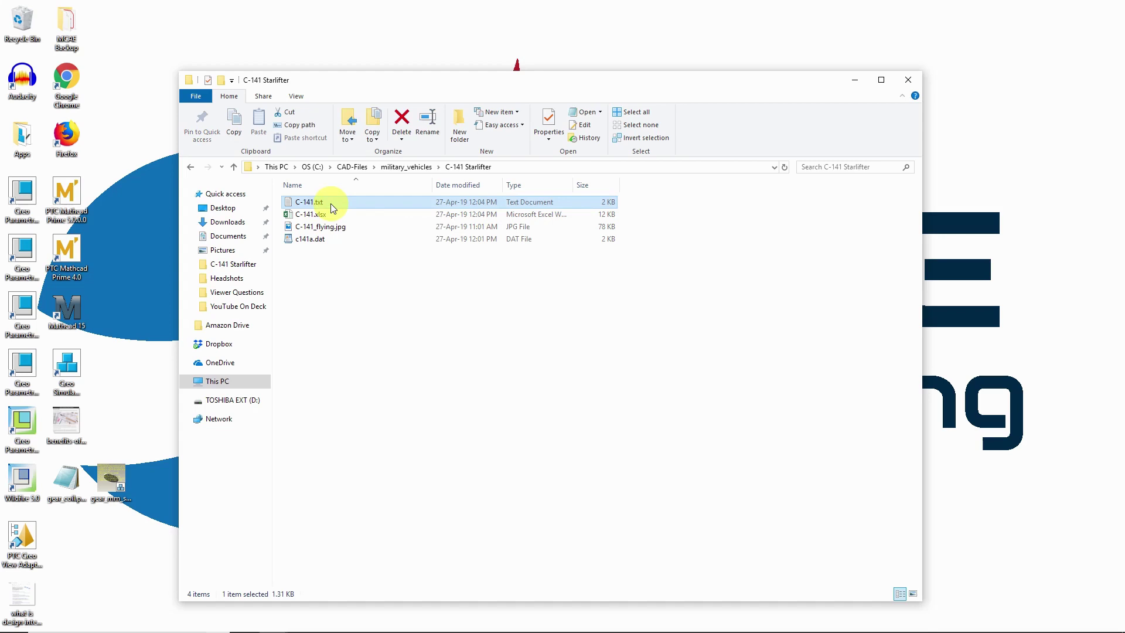
click(324, 203)
key(End)
key(BackSpace)
key(BackSpace)
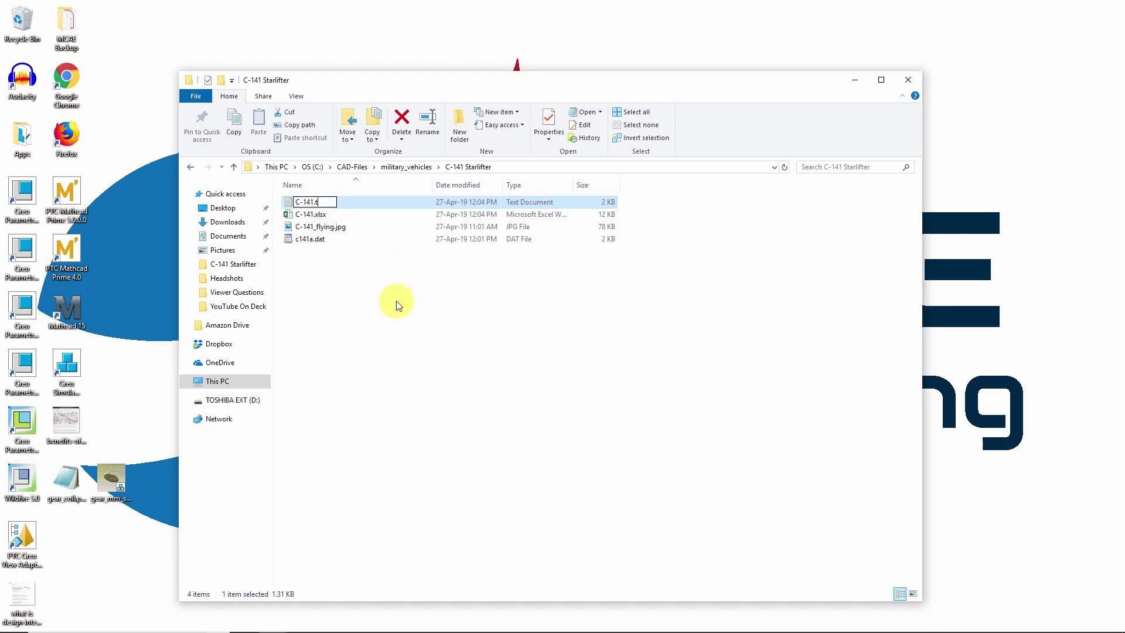
key(BackSpace)
text(pts)
click(396, 305)
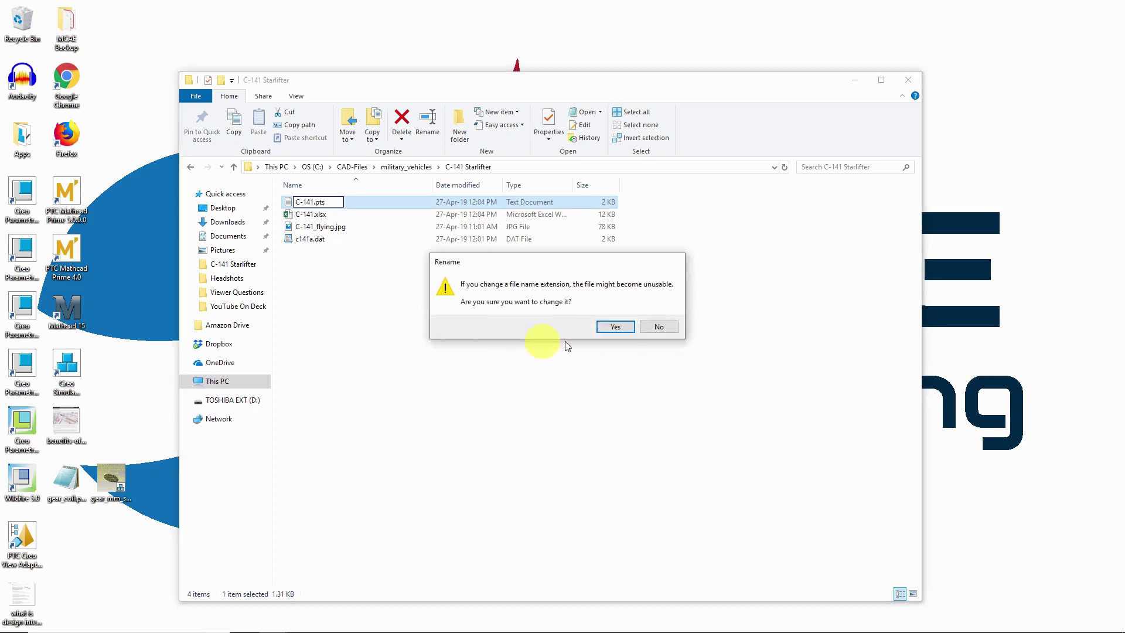
click(613, 328)
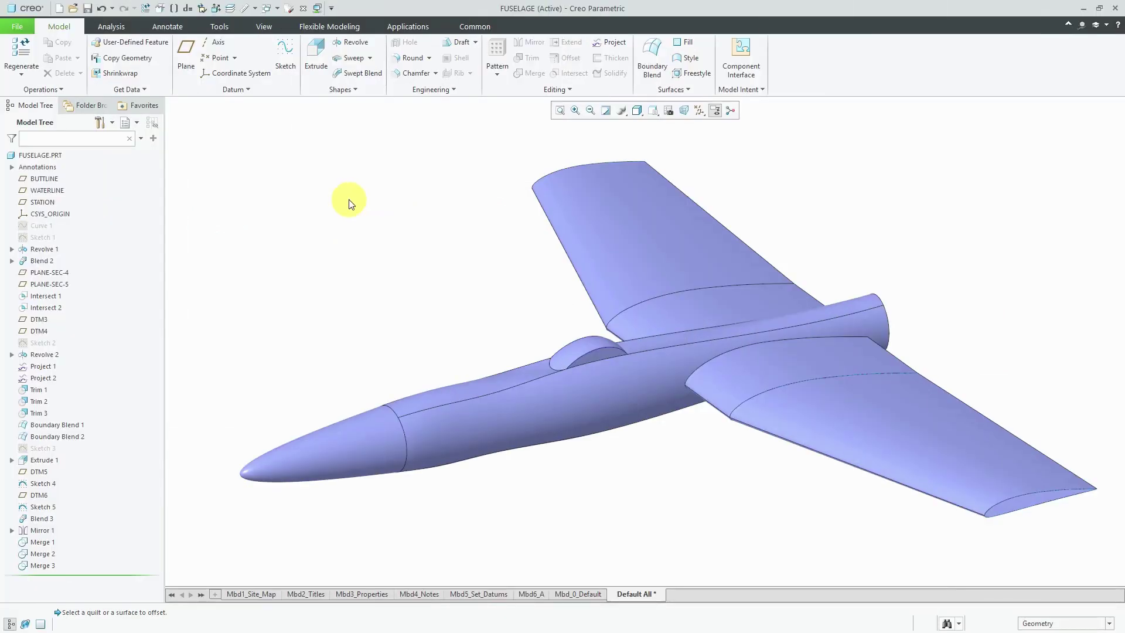
Create solid part c-141-wing using the mcae_part_aero template instead of the default
click(59, 8)
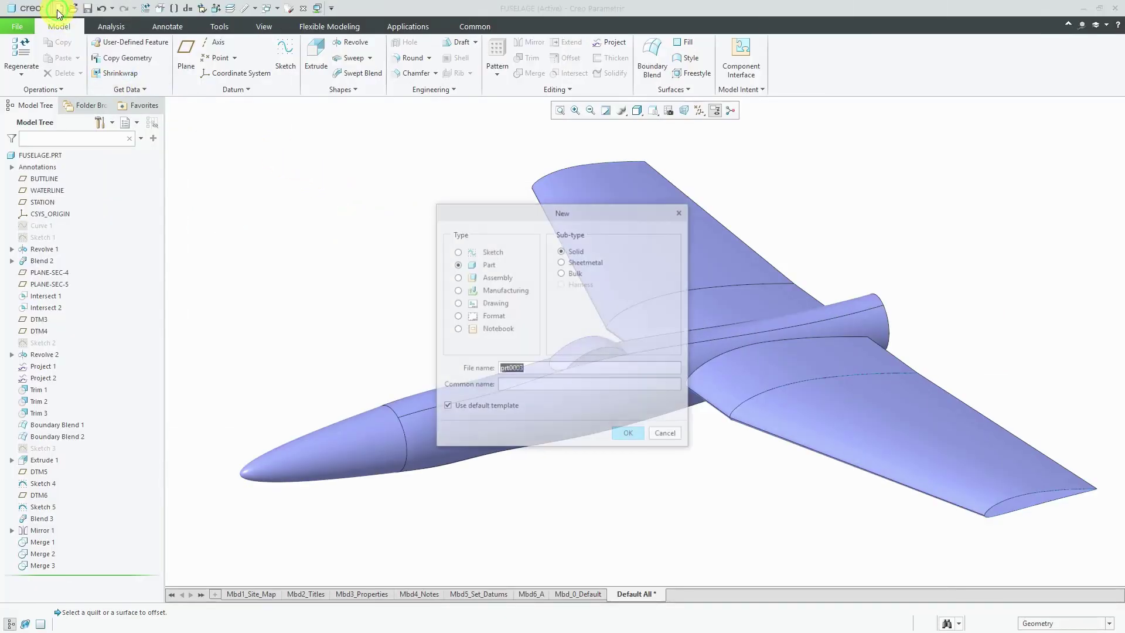
text(c-141)
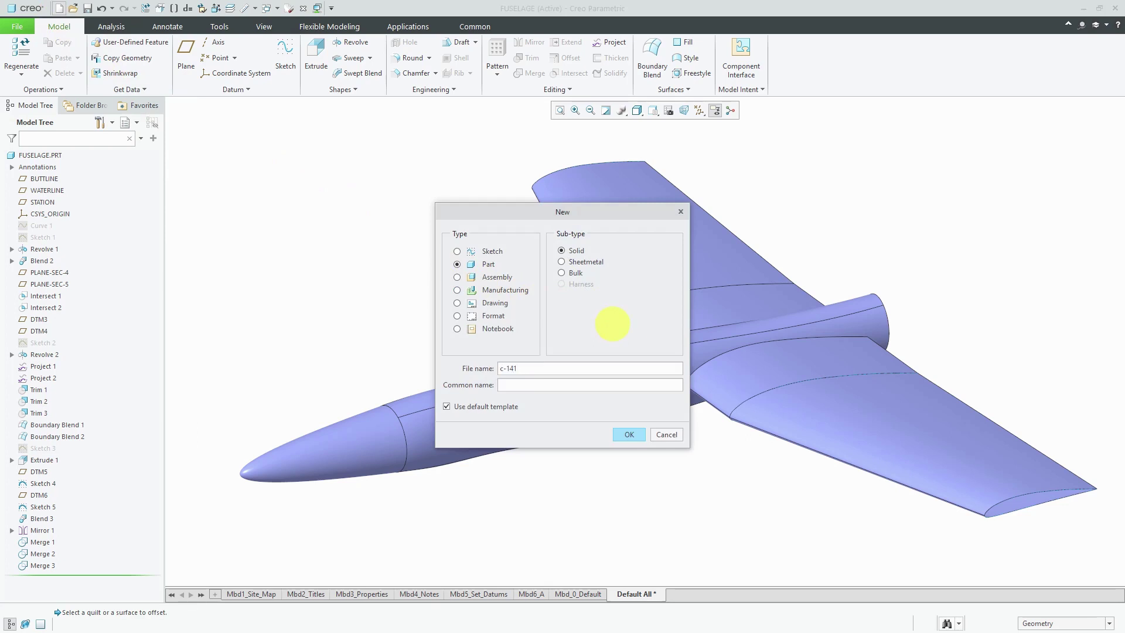
text(-wing)
click(480, 408)
click(630, 435)
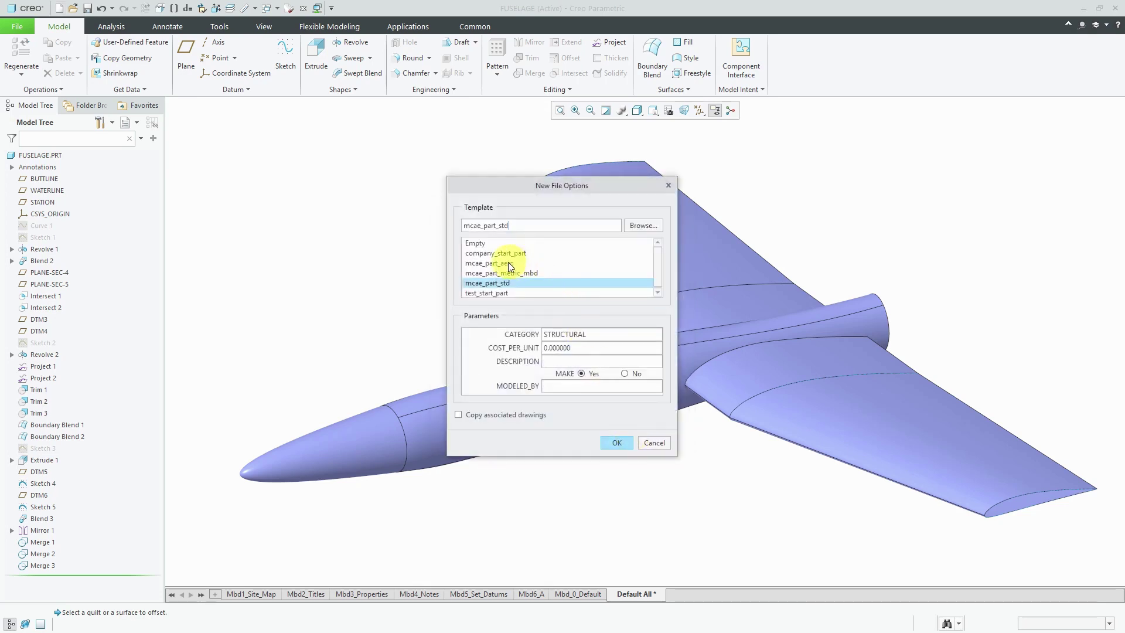
click(508, 263)
click(618, 444)
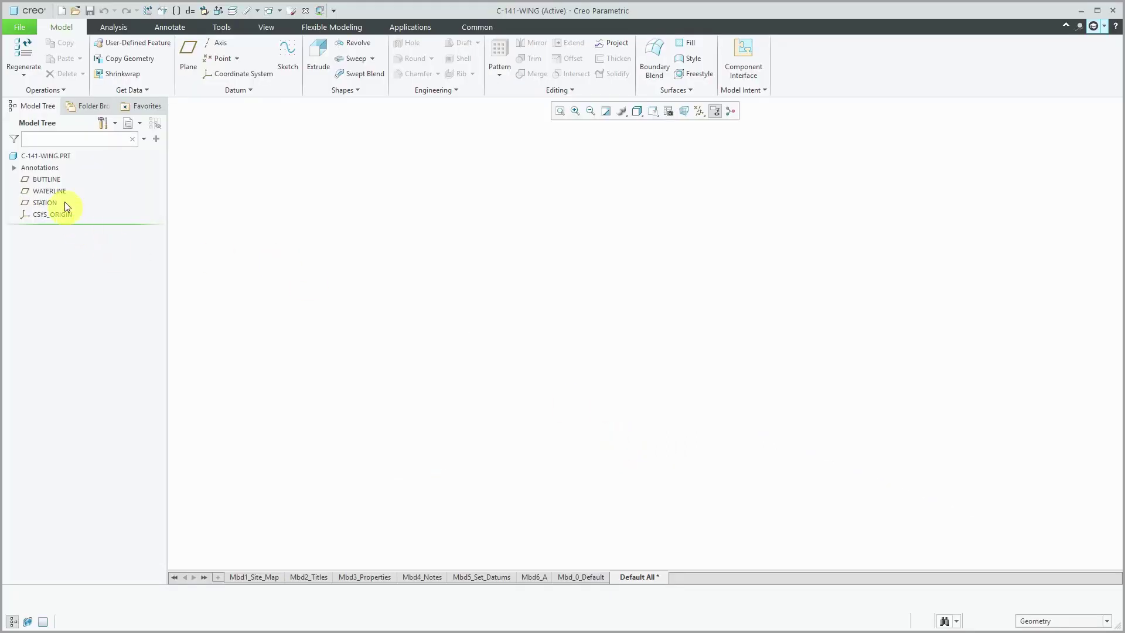
Turn on datum plane display and sketch on BUTTLINE with the WATERLINE reference oriented Top
click(699, 111)
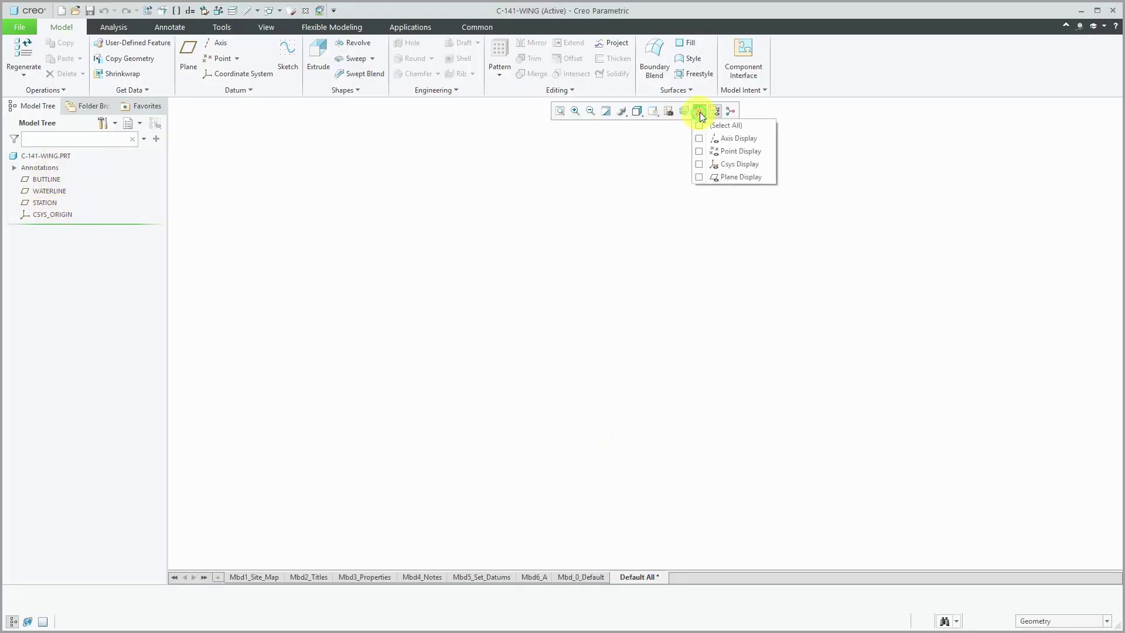
click(740, 177)
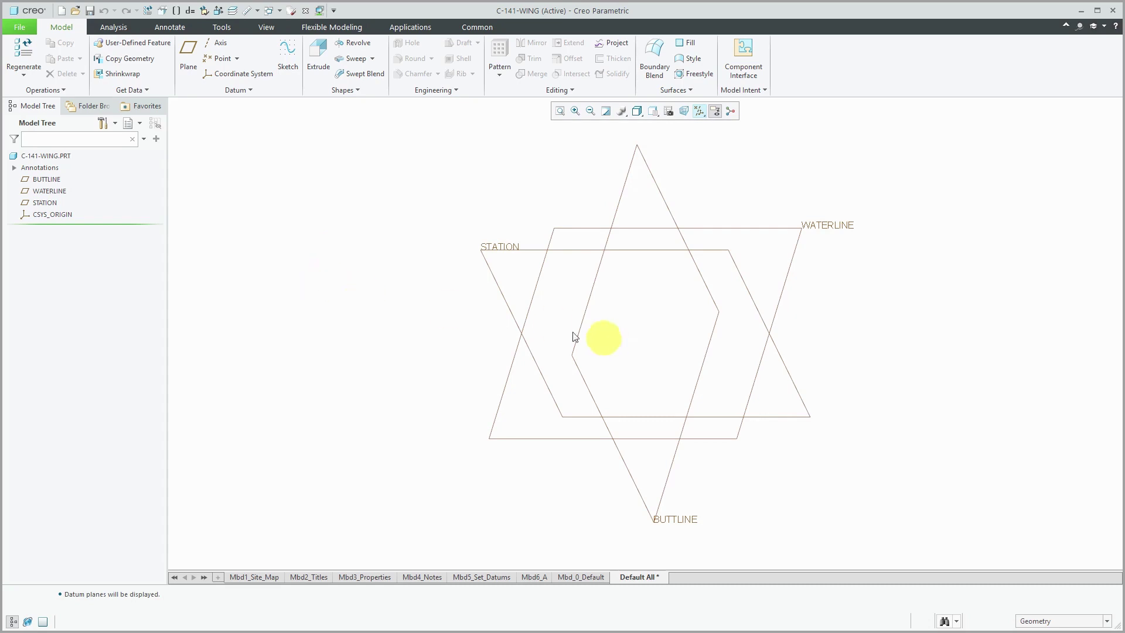
click(292, 53)
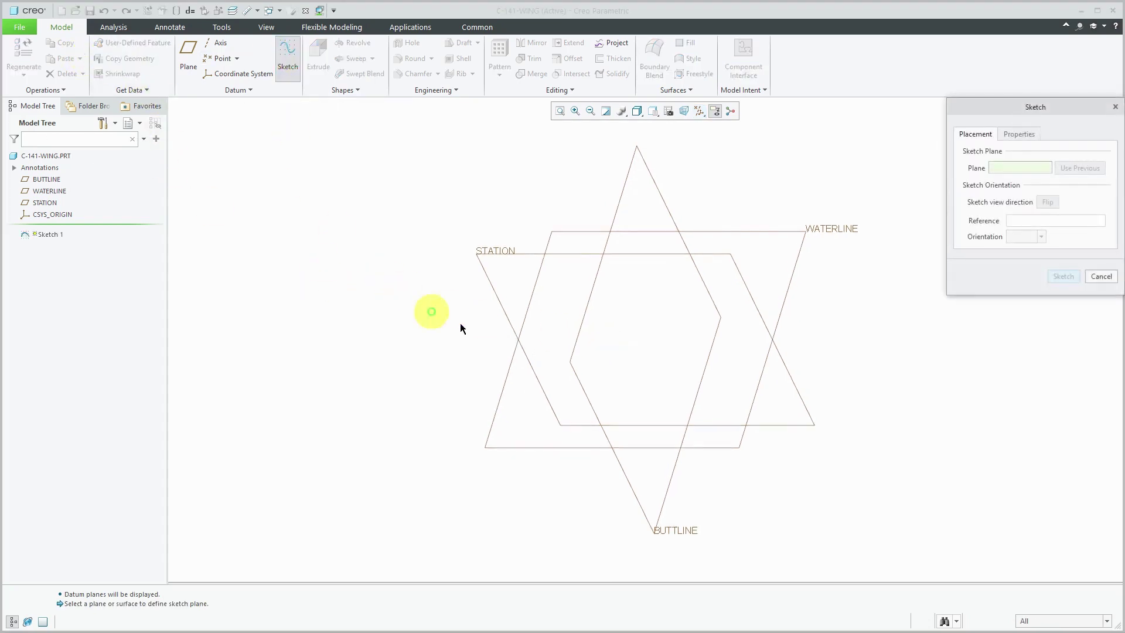
click(581, 332)
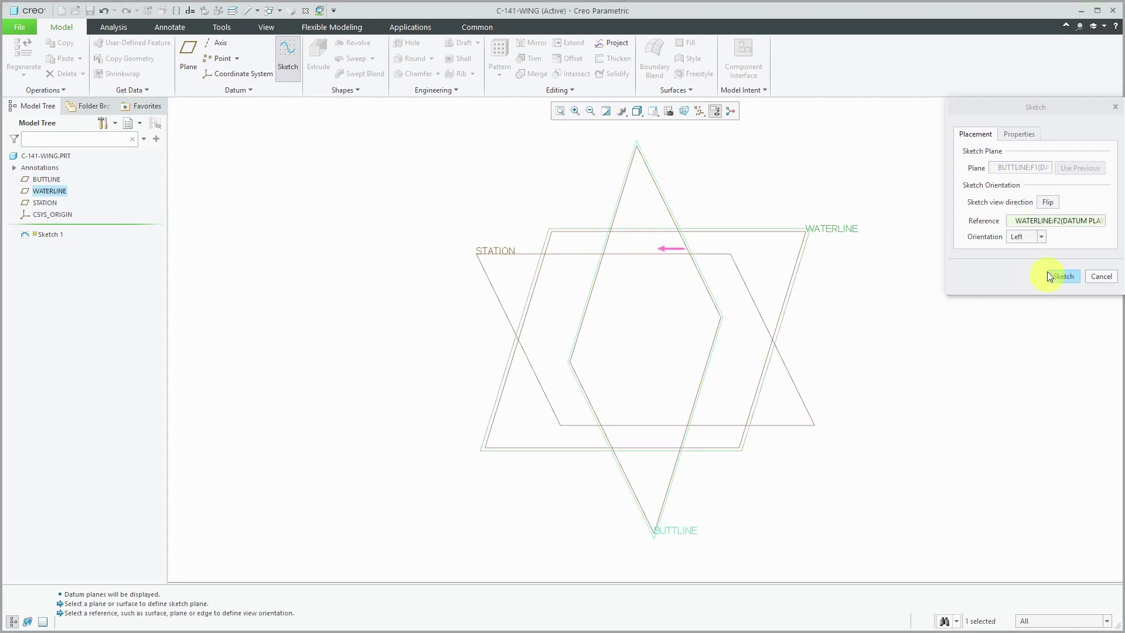
click(1043, 236)
click(1035, 249)
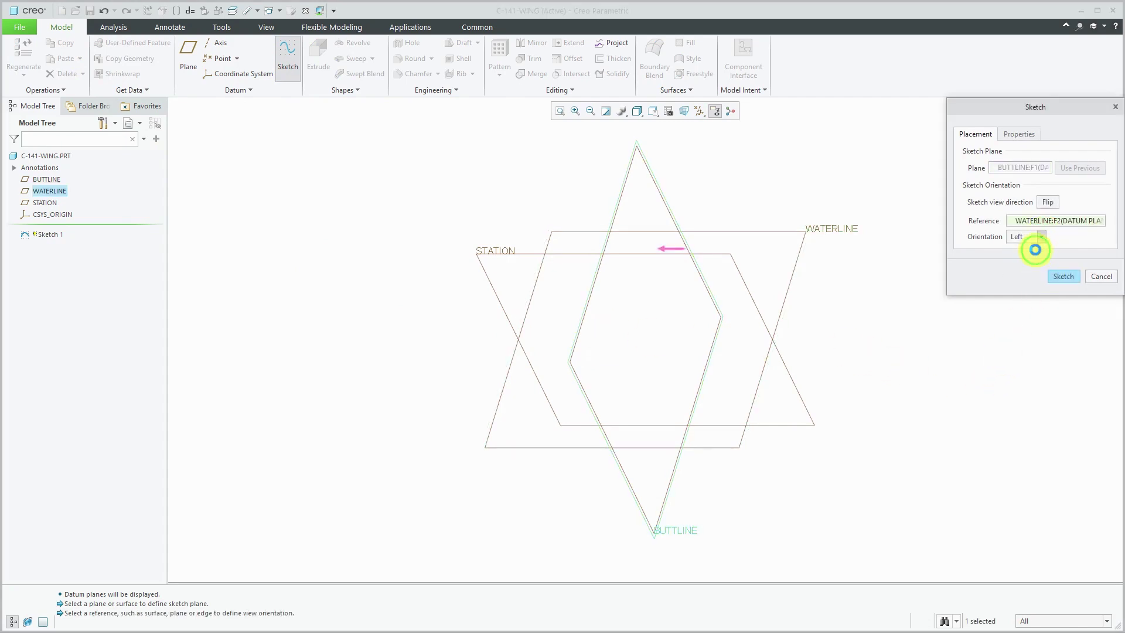
click(1064, 276)
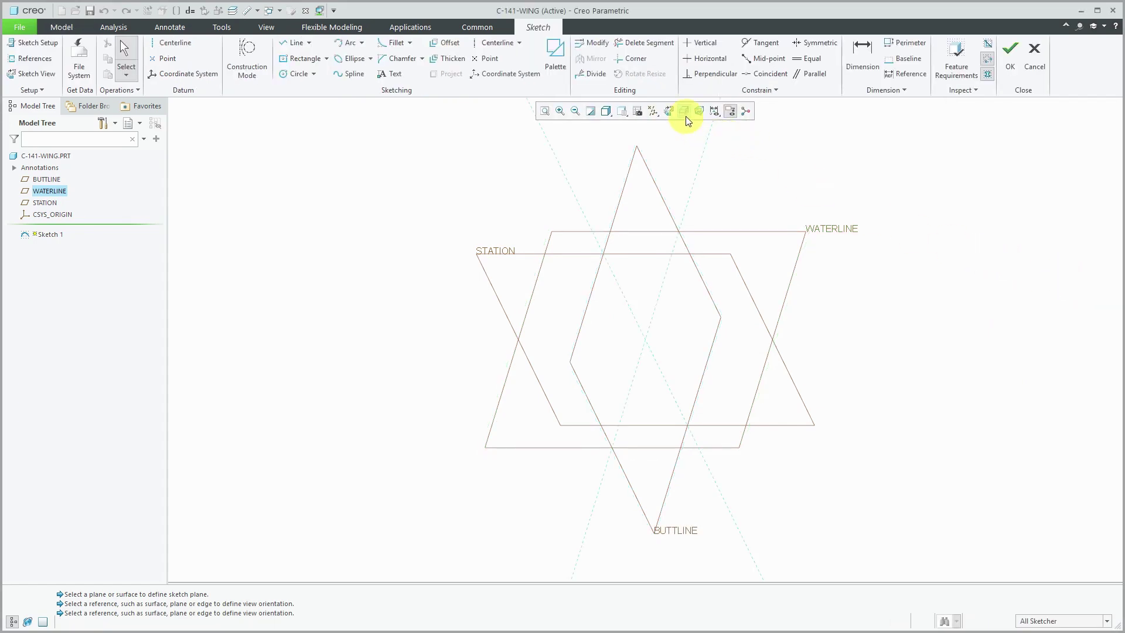
Orient the sketch flat to the screen and hide the datum planes
click(673, 113)
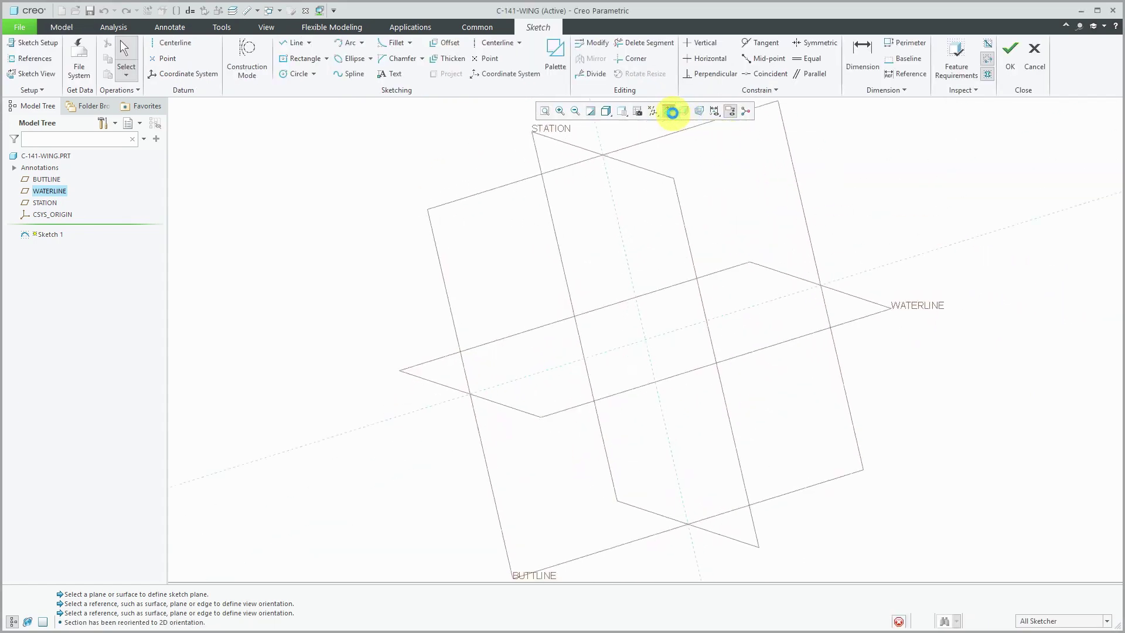
scroll(744, 280, up, 1)
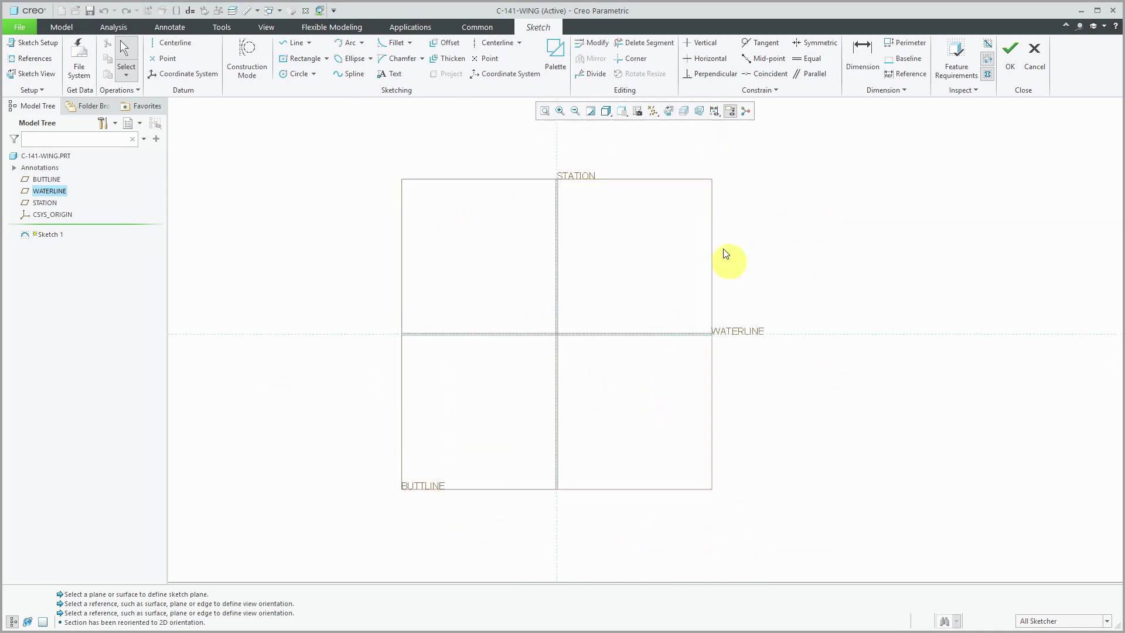
click(656, 113)
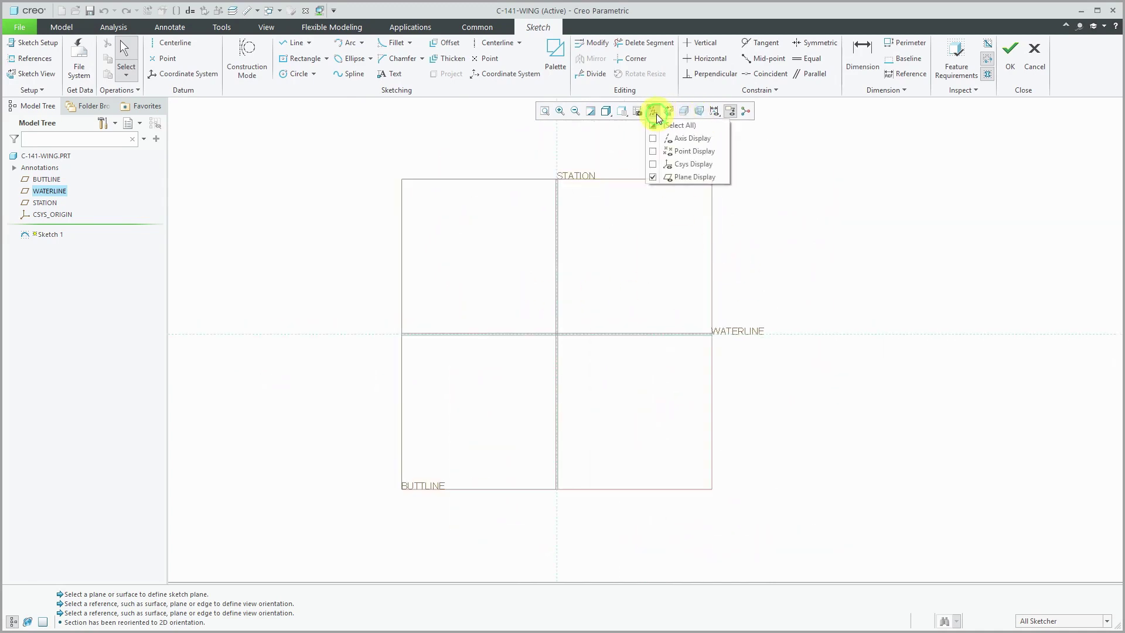
click(684, 177)
click(466, 142)
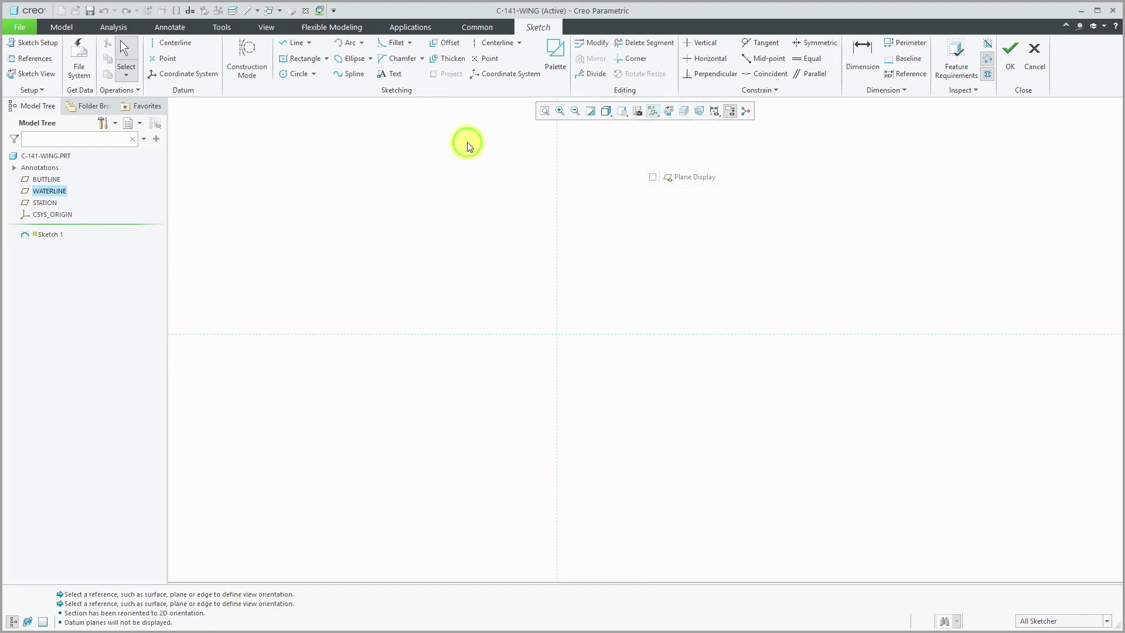
Place a sketch coordinate system at the sketch origin
click(490, 79)
click(557, 335)
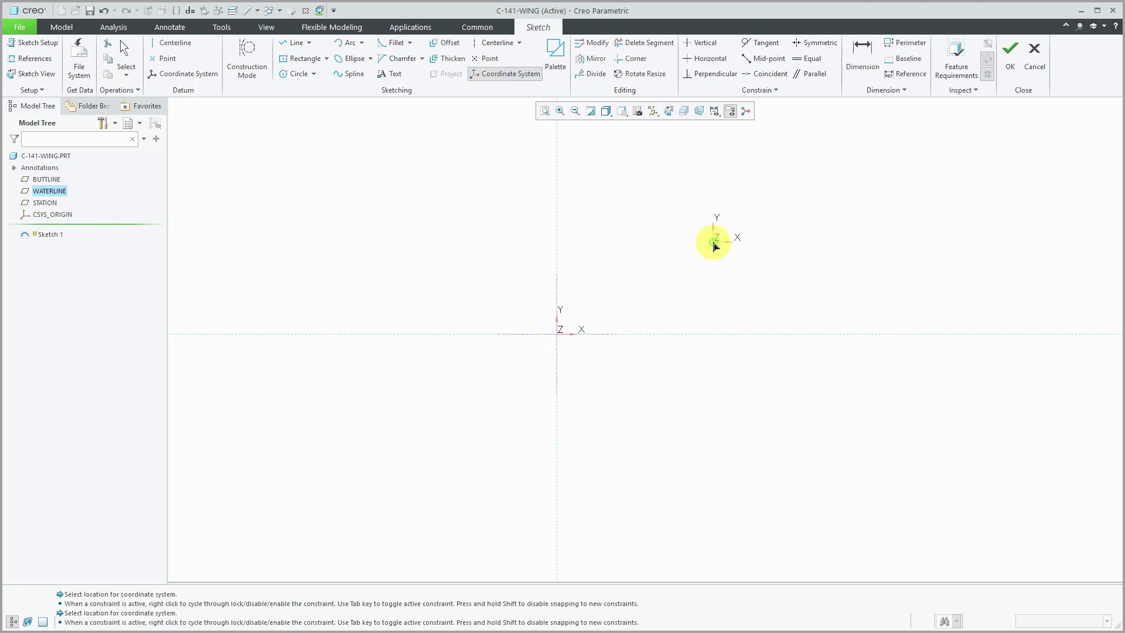
middle_click(714, 247)
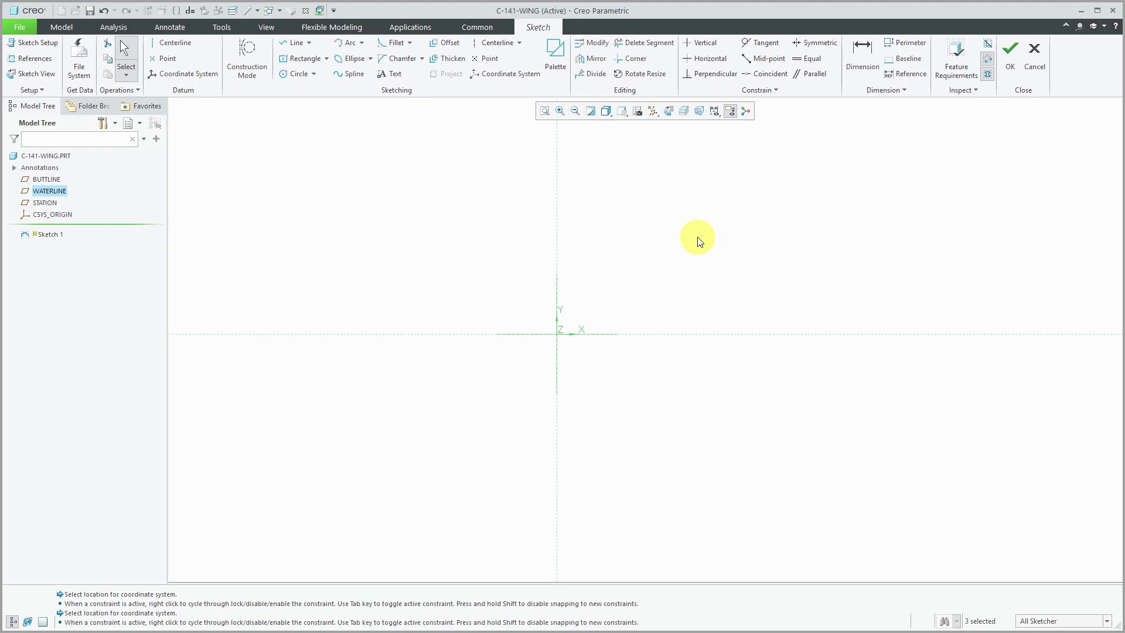
Sketch a rough closed spline from the origin through four points and back
click(350, 74)
click(558, 332)
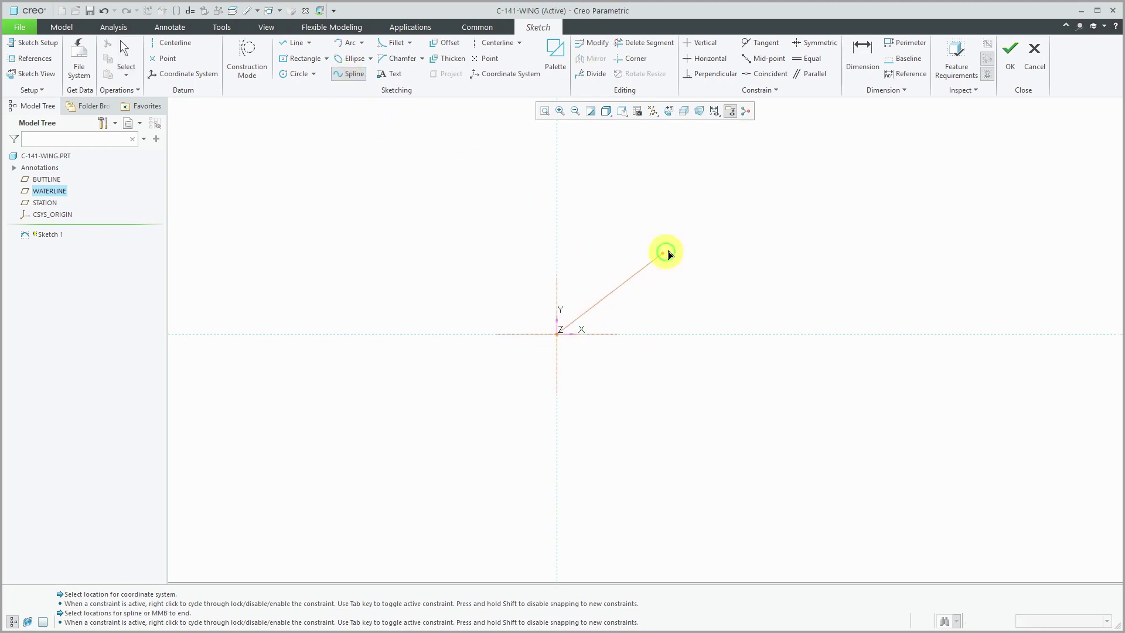
click(818, 276)
click(919, 423)
click(733, 442)
click(632, 379)
click(558, 334)
middle_click(758, 175)
middle_click(757, 177)
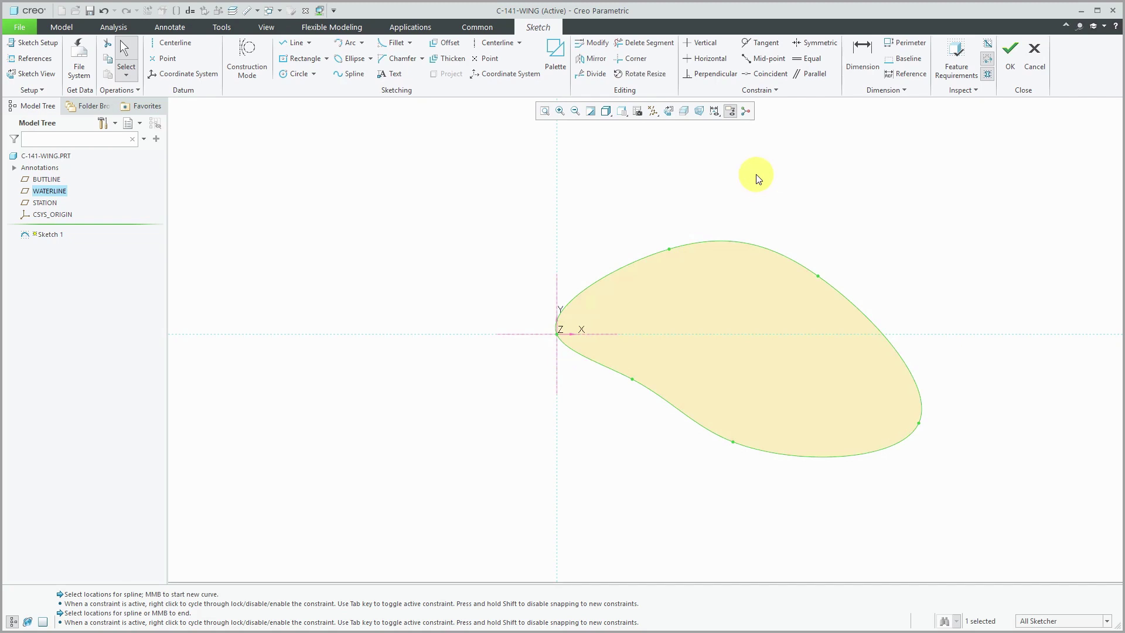
Dimension the spline to coordinate system CSYS0 in its File options
double_click(750, 244)
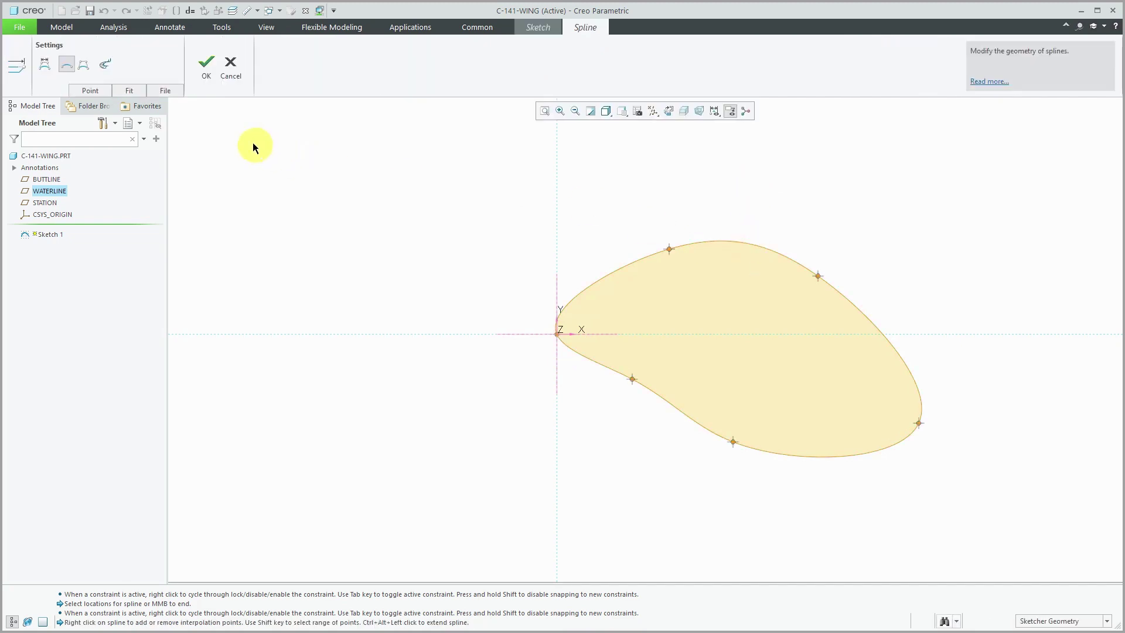
click(164, 92)
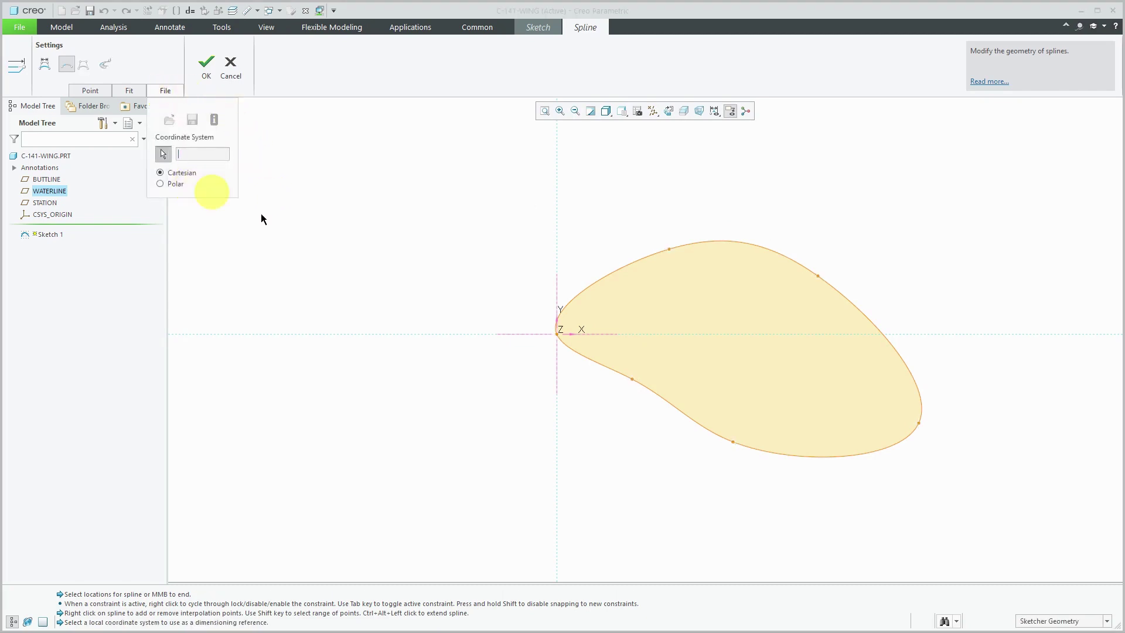
click(558, 328)
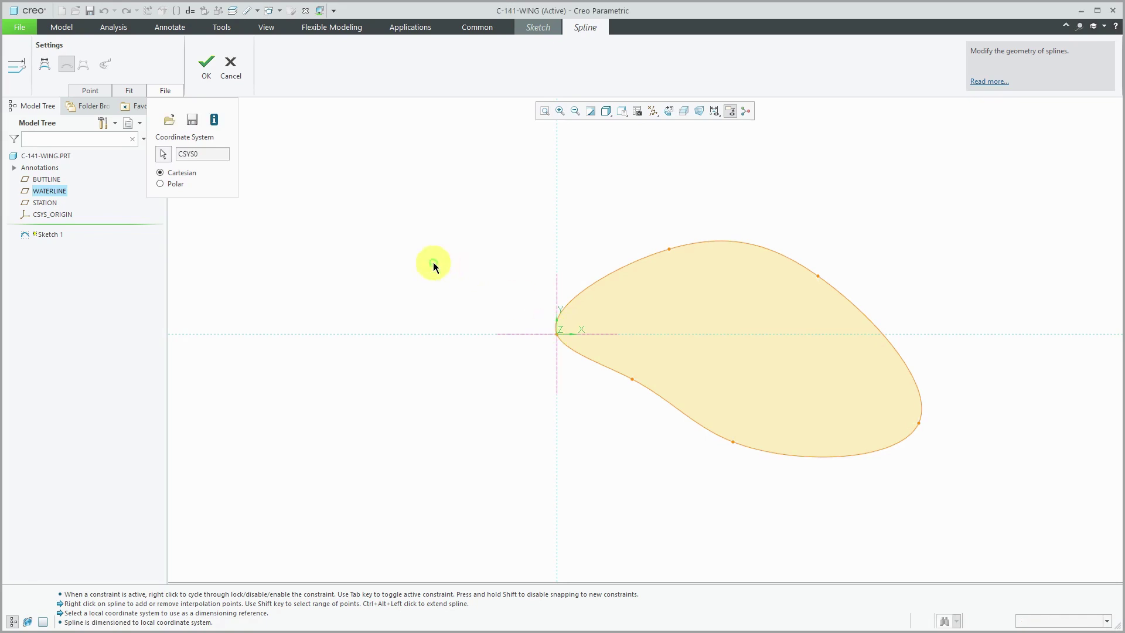
Import C-141.pts from CAD-Files > military_vehicles > C-141 Starlifter into the spline, accepting the new point count
click(169, 124)
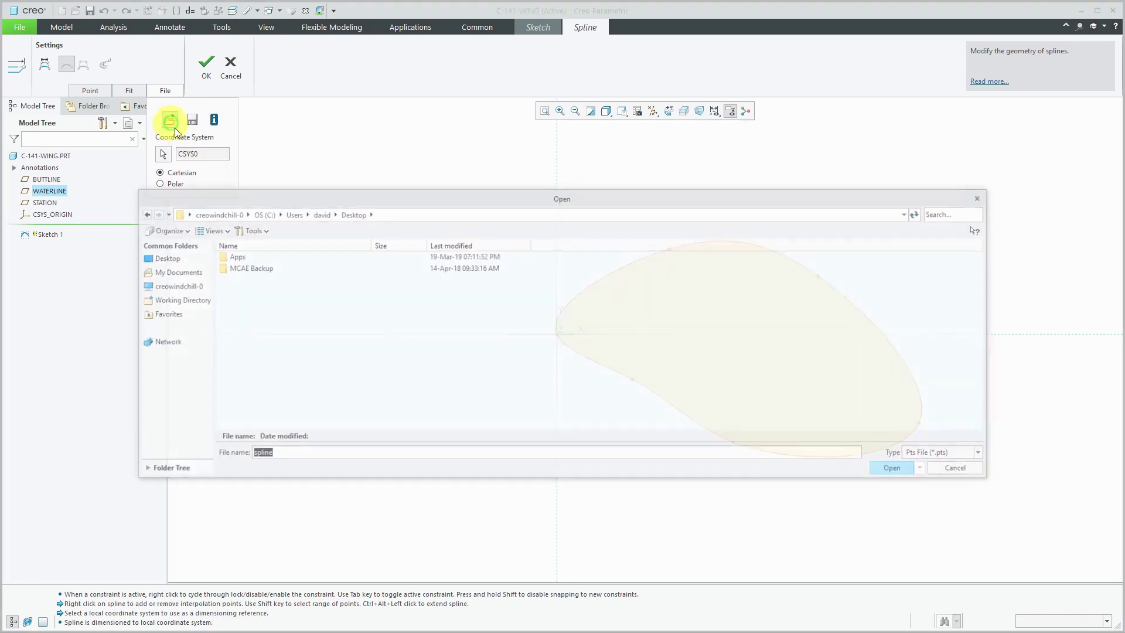
click(257, 216)
double_click(250, 307)
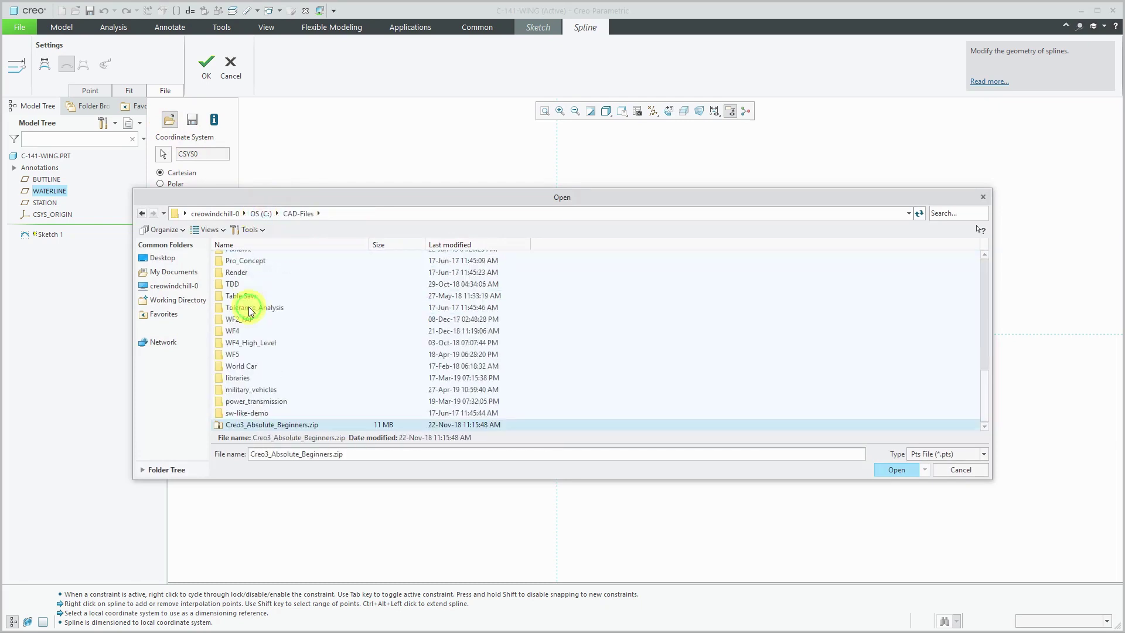
double_click(260, 390)
double_click(245, 256)
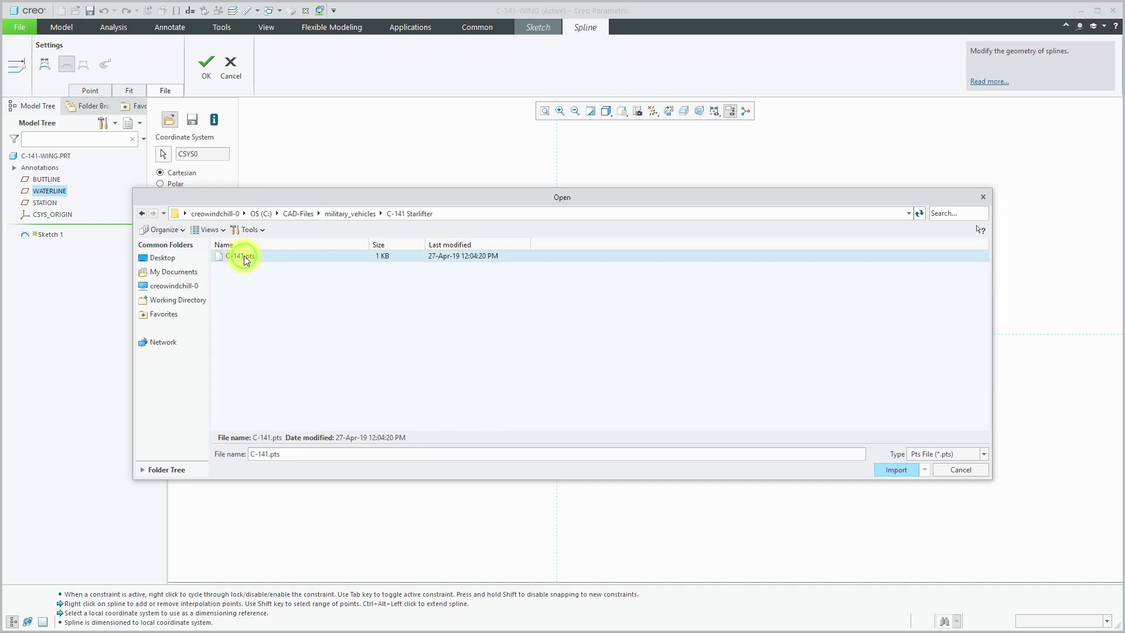
click(895, 470)
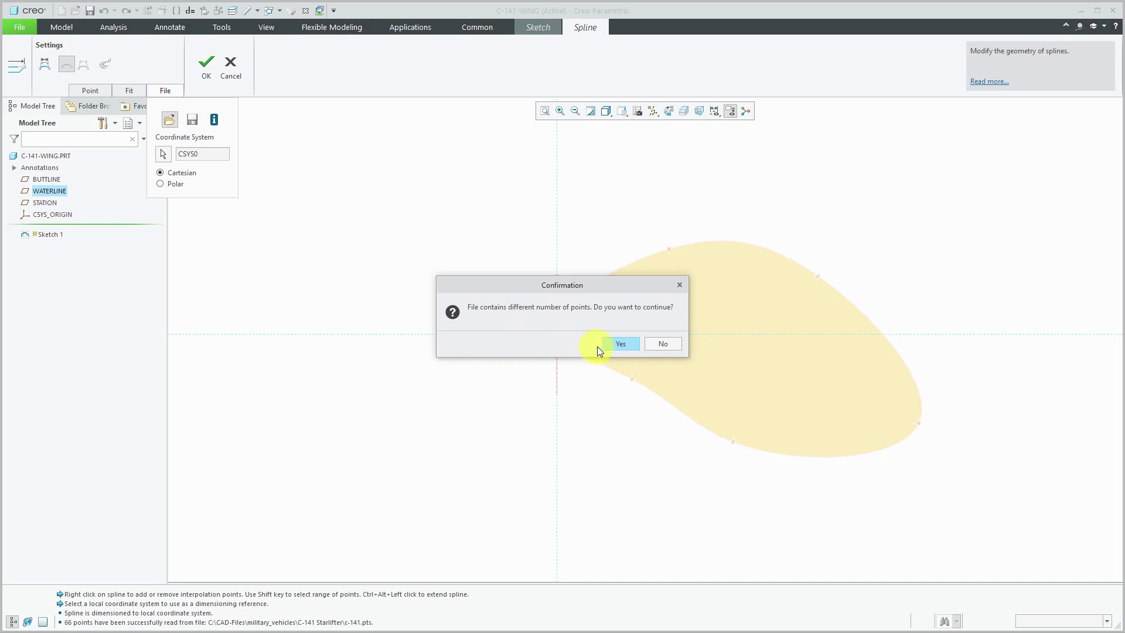
click(628, 343)
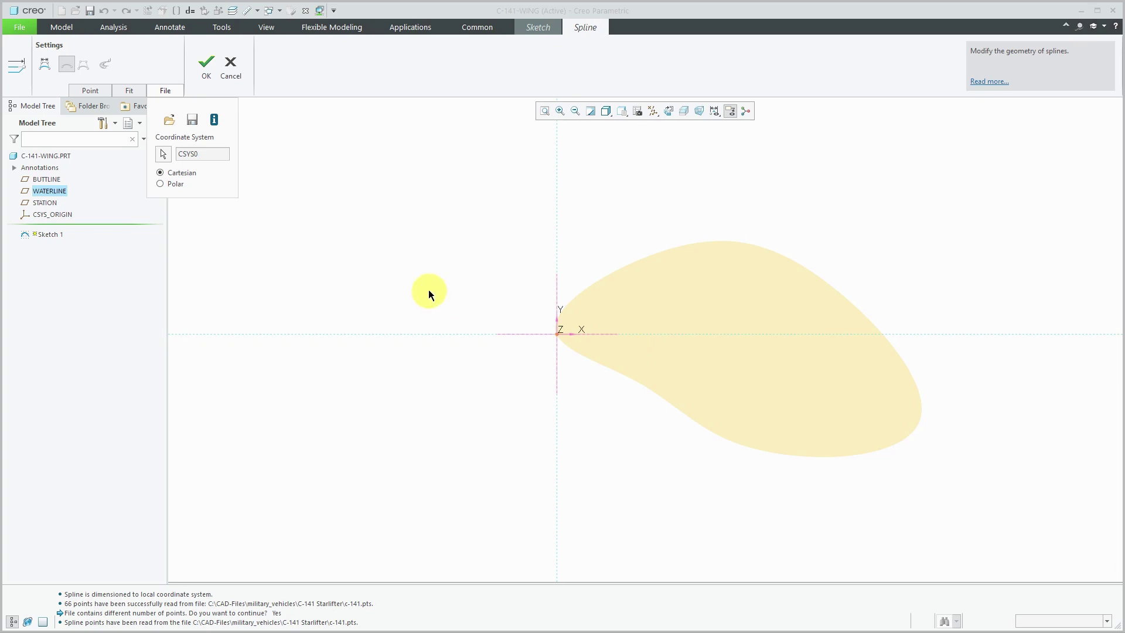
click(206, 63)
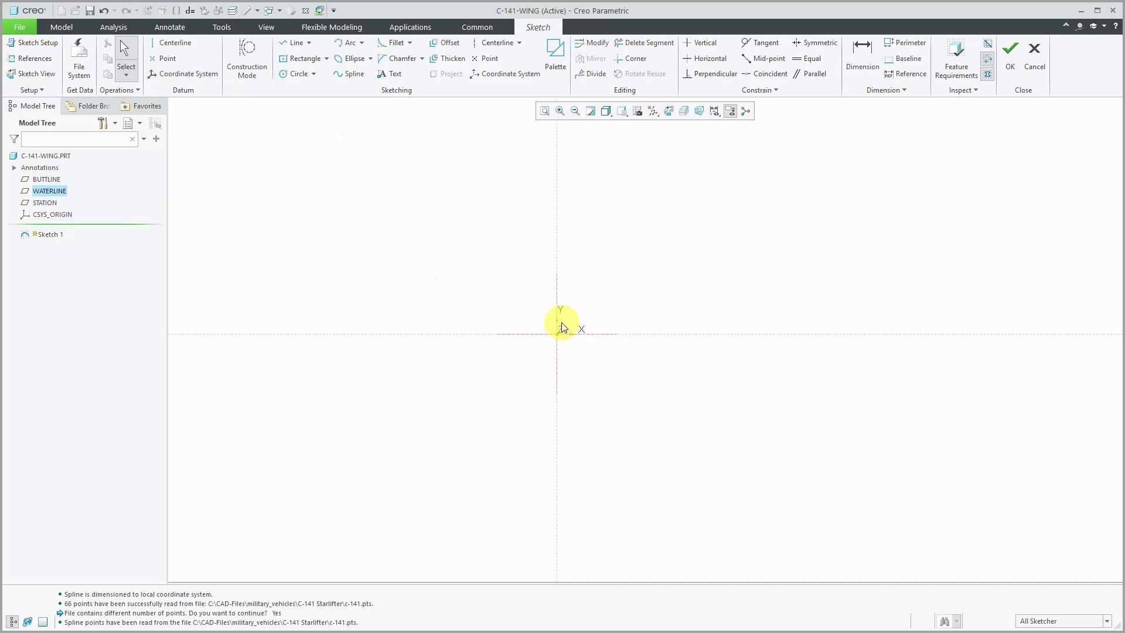
Refit the view, select the whole airfoil spline, and start Rotate Resize
click(545, 111)
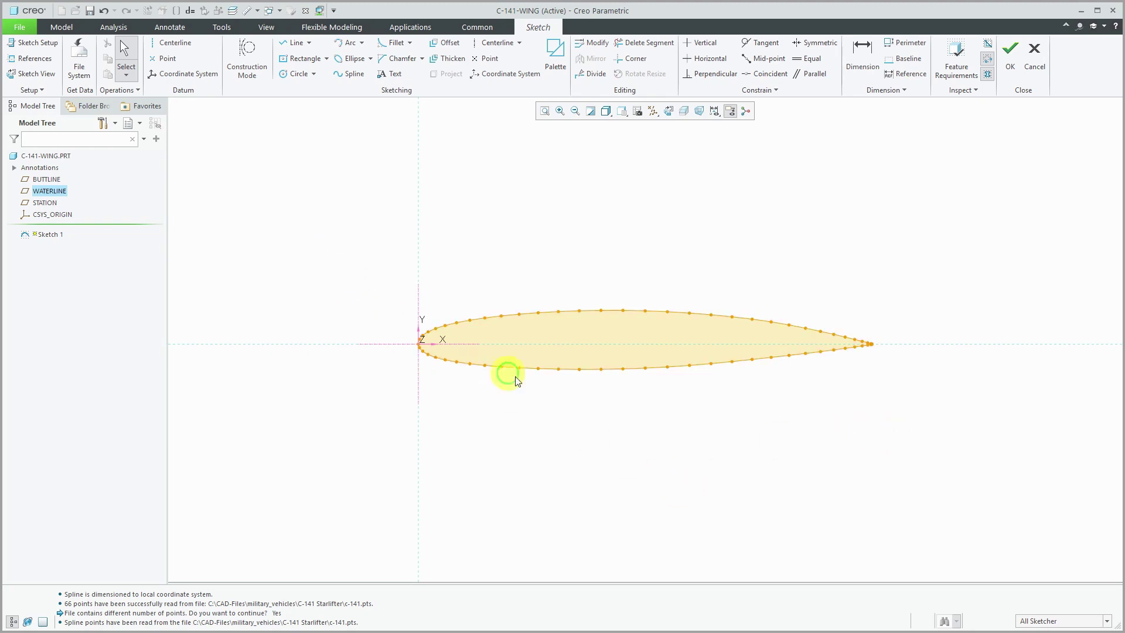
drag(909, 456, 936, 457)
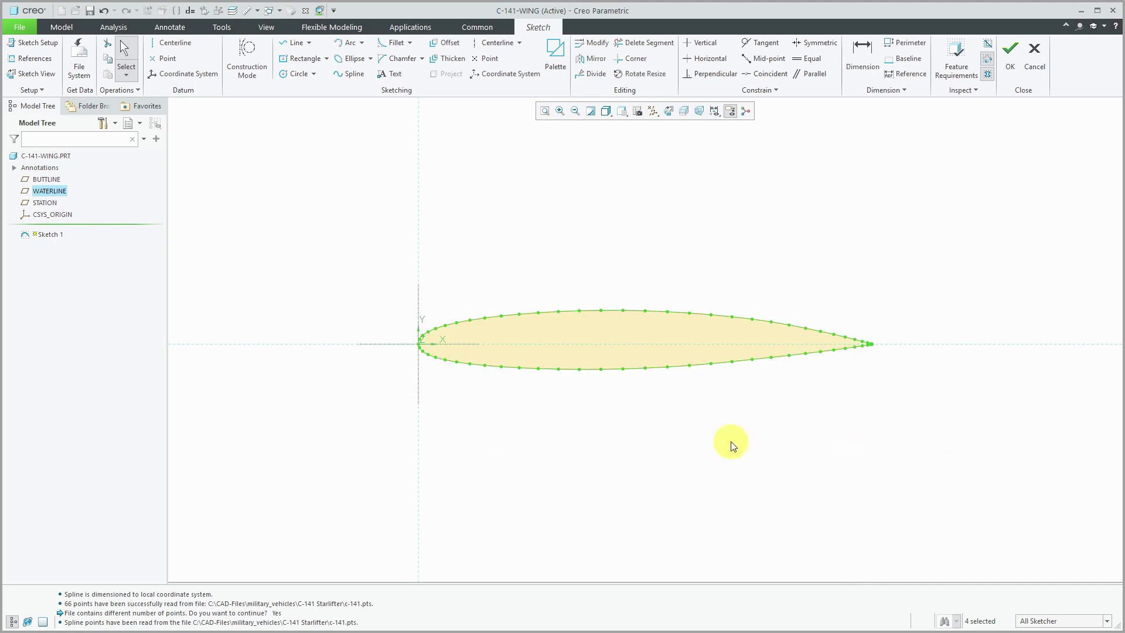
click(647, 76)
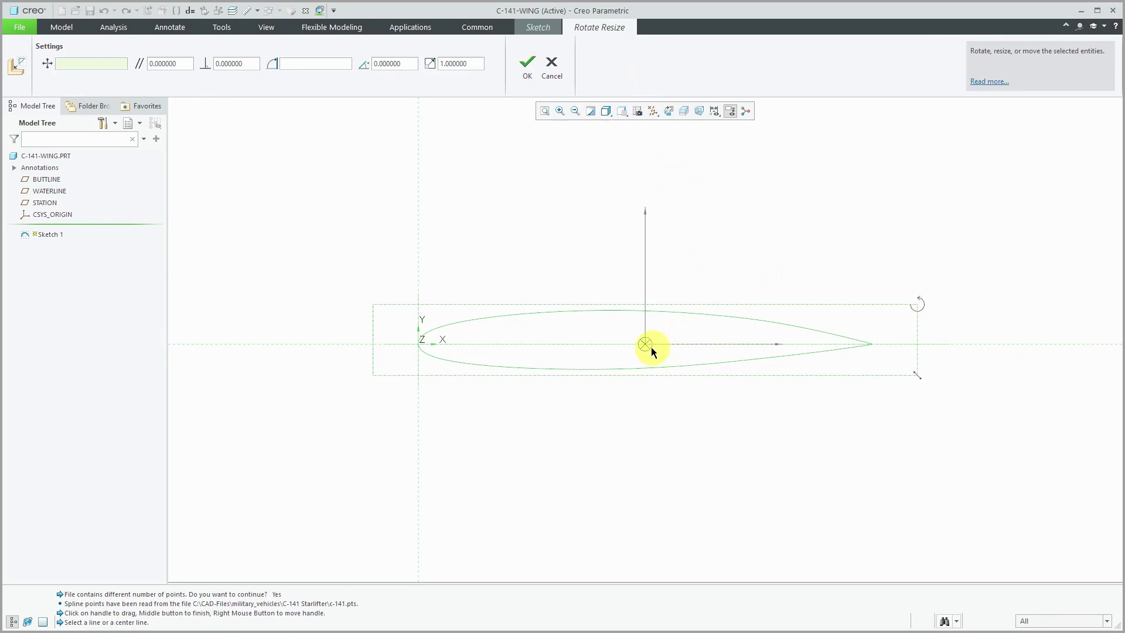
Anchor the resize at the sketch origin and scale the airfoil by 240
right_drag(645, 346, 417, 344)
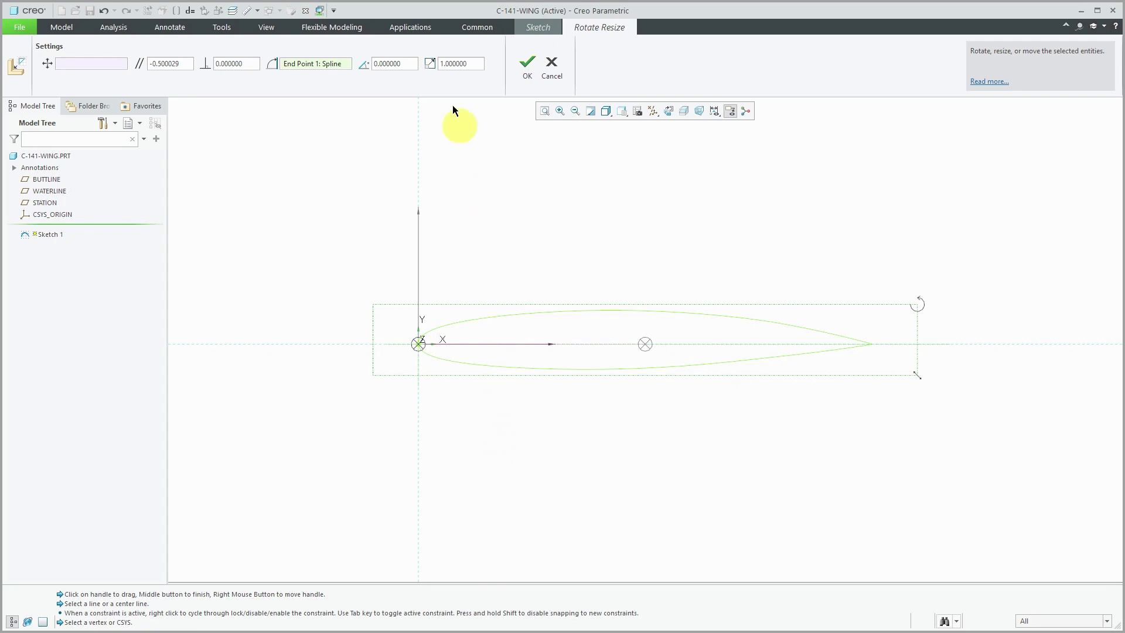
double_click(460, 64)
text(240)
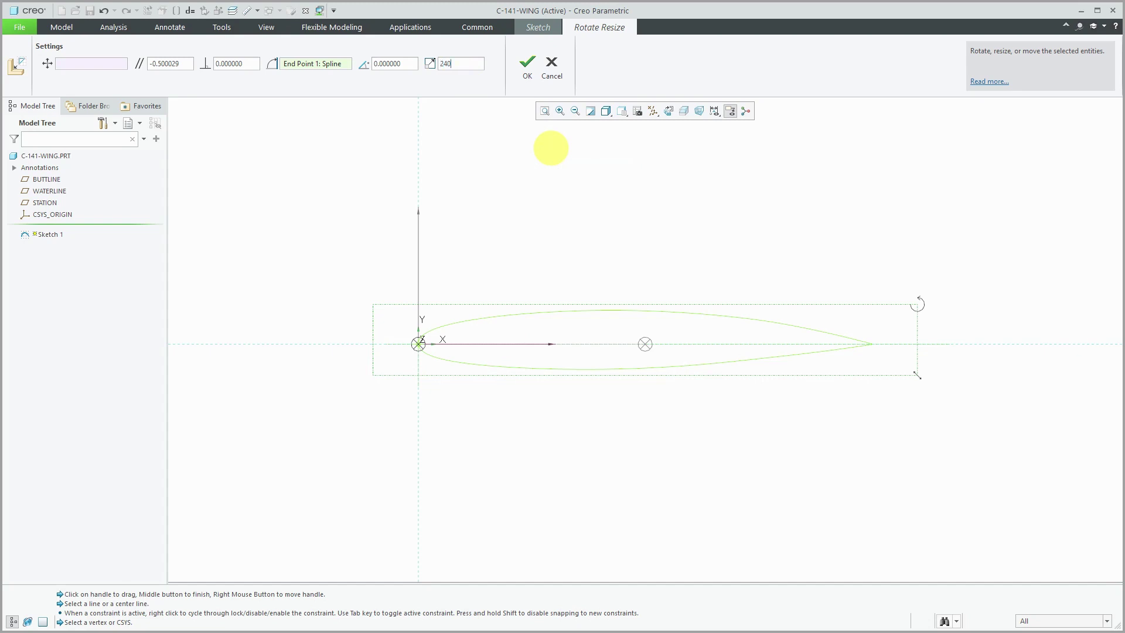
key(Return)
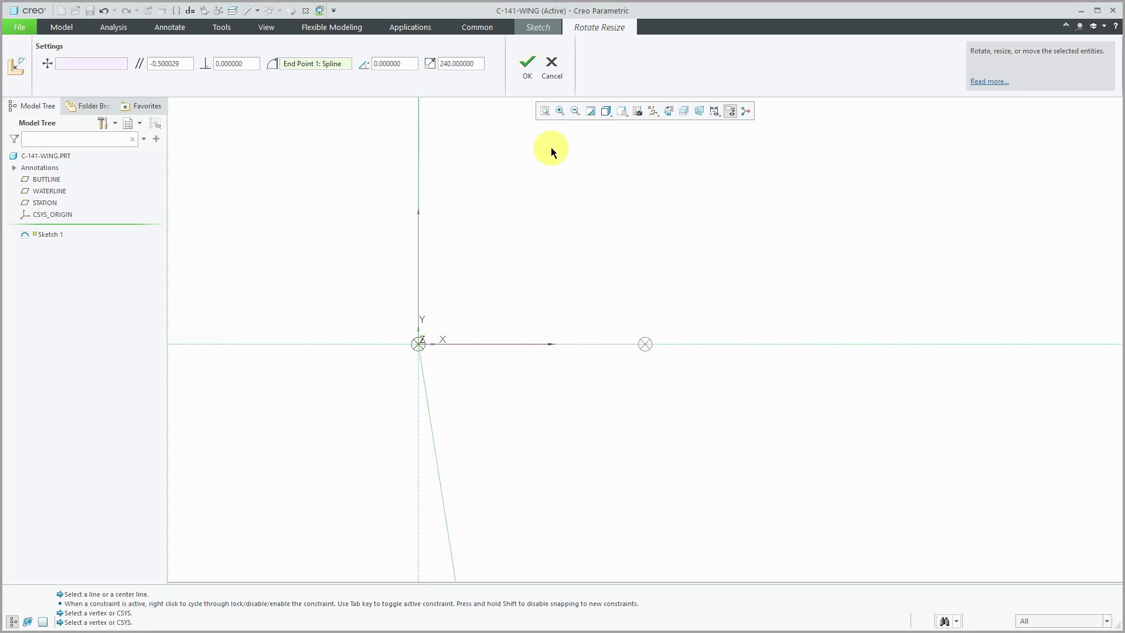
click(525, 75)
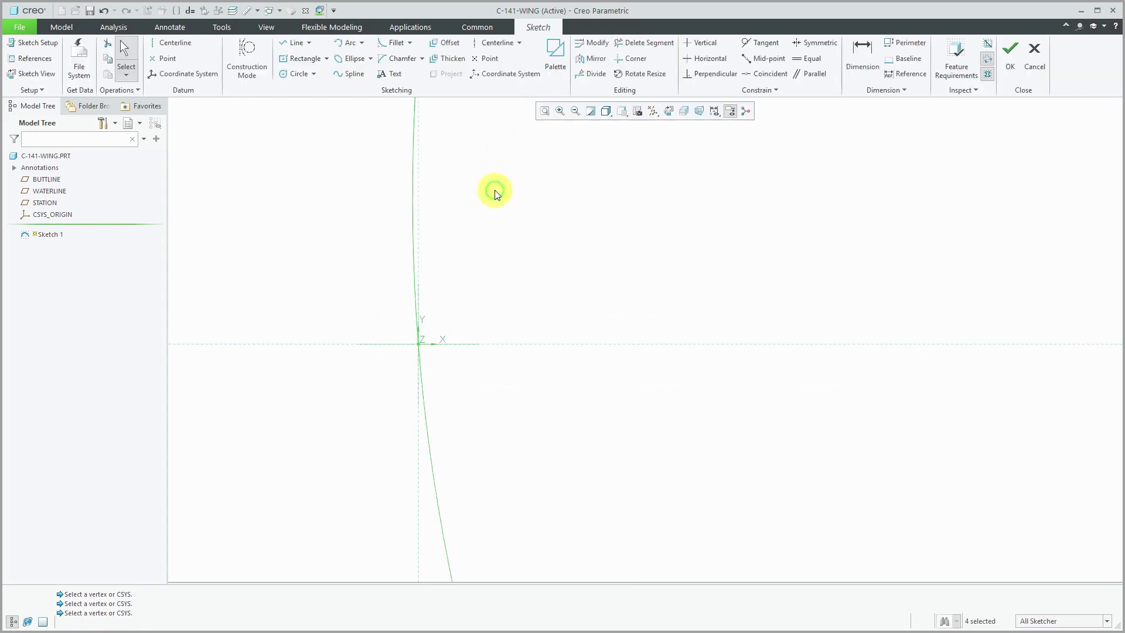
click(546, 111)
click(780, 430)
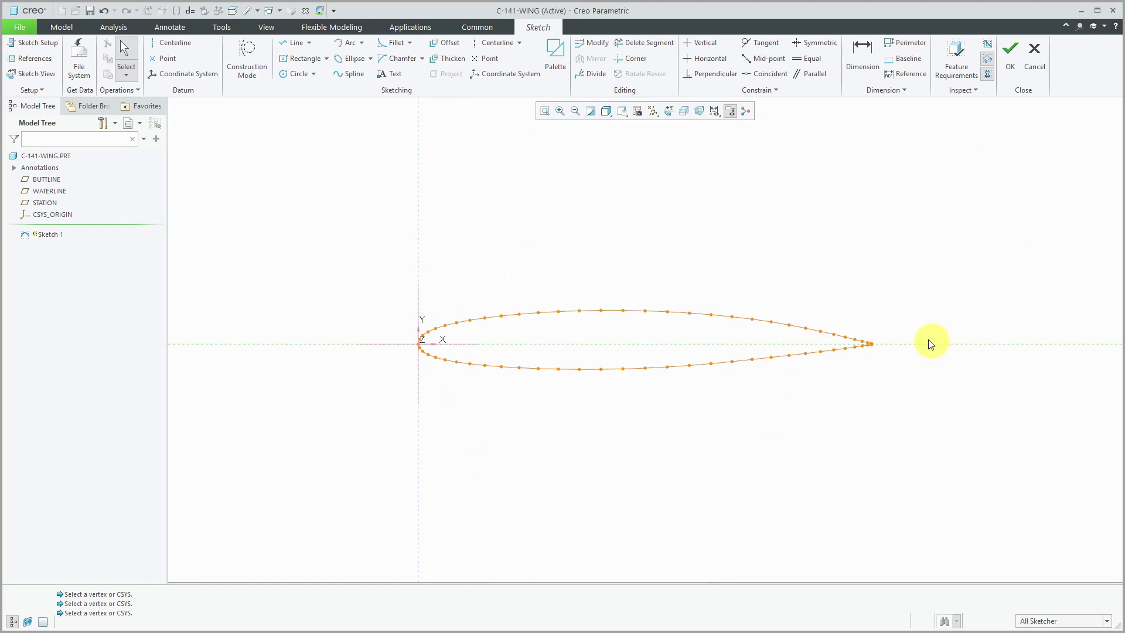
shift+middle_drag(771, 266, 847, 203)
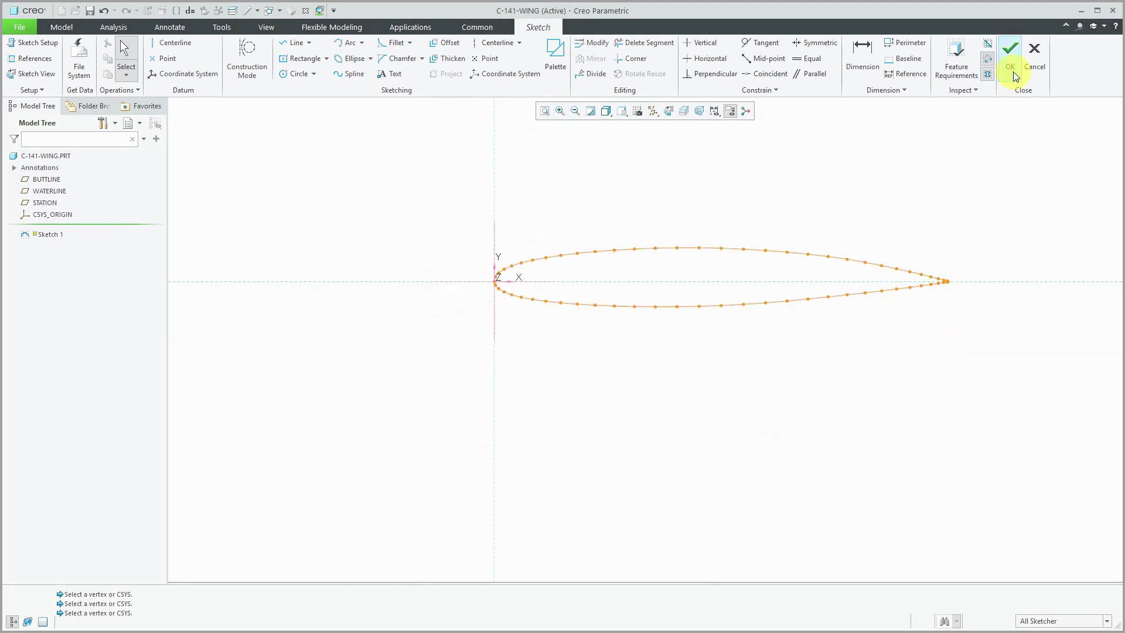
Finish Sketch 1 and extrude it, dragging the depth out to about 255.28
click(1010, 59)
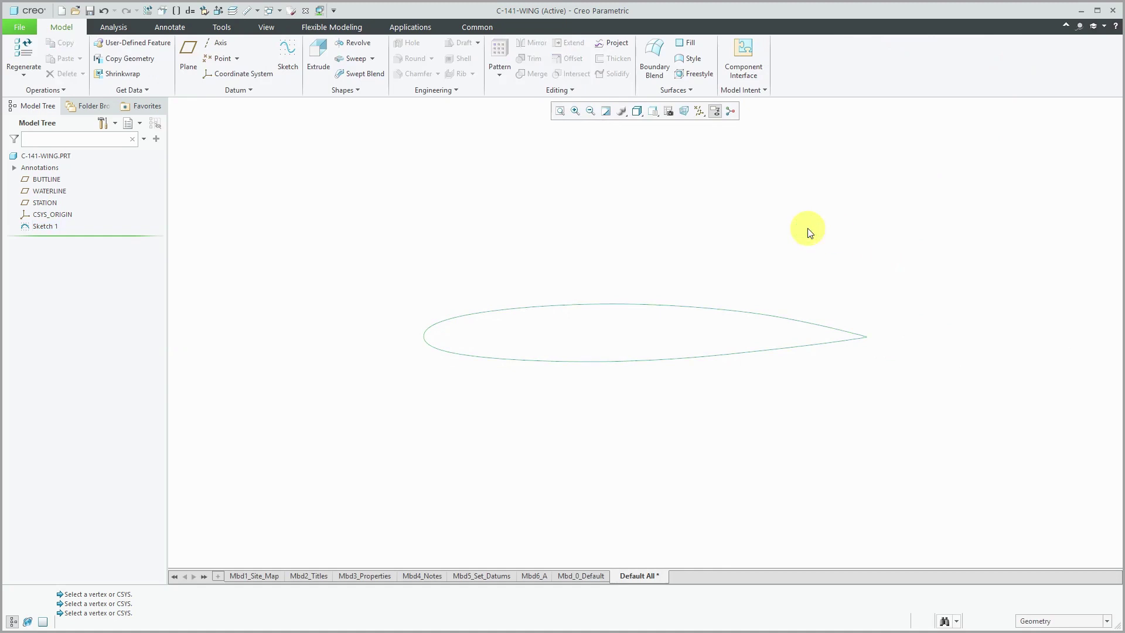
click(753, 309)
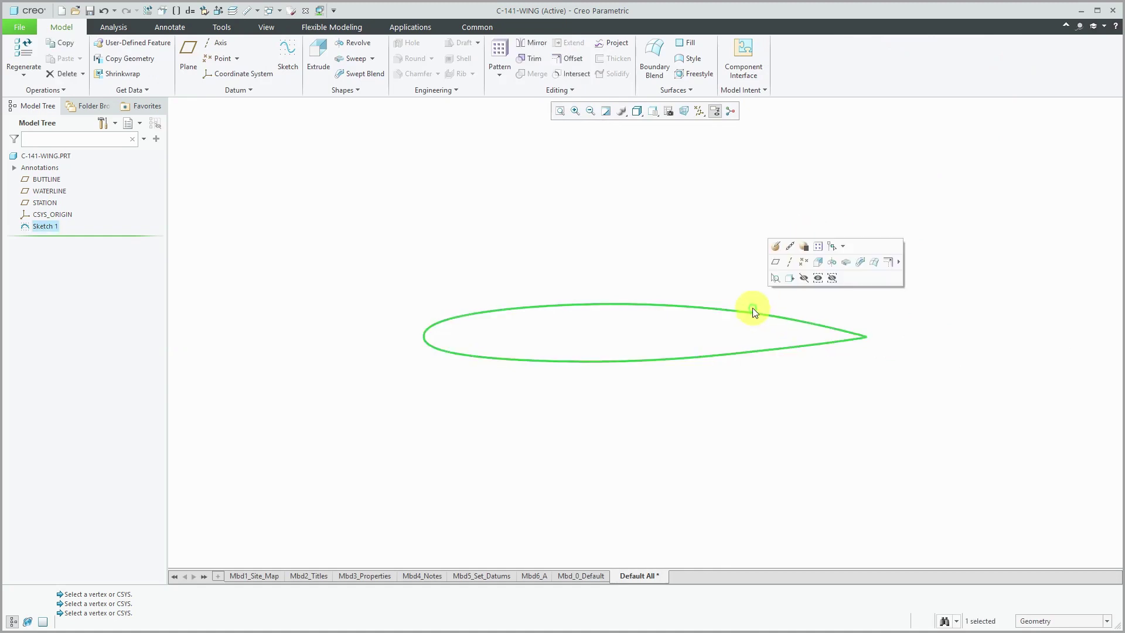
click(319, 55)
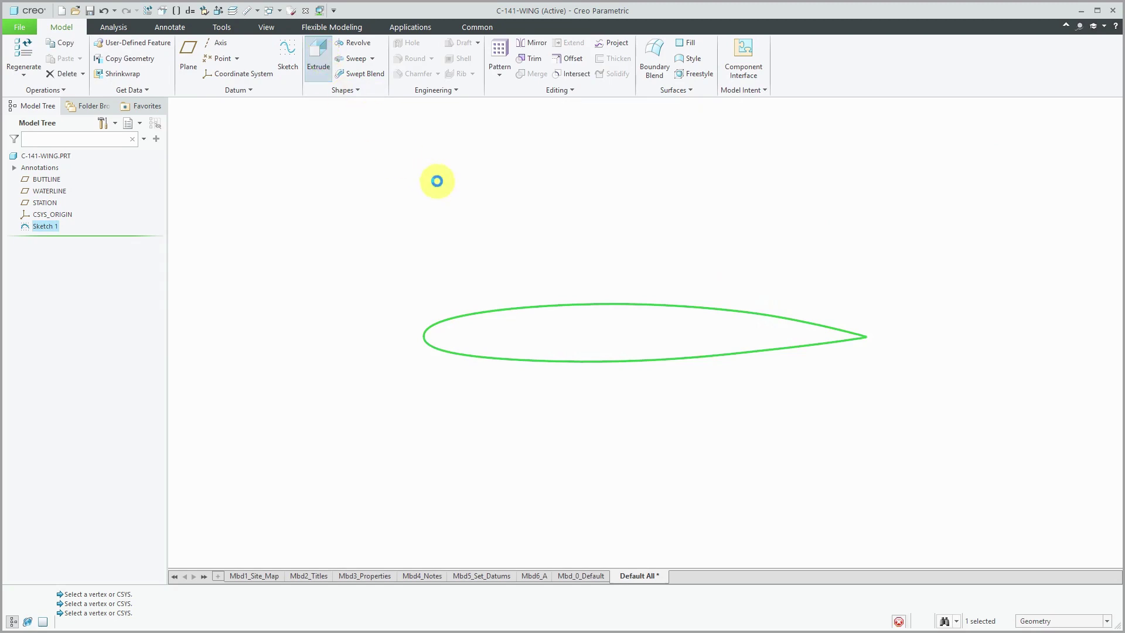
key(ctrl+d)
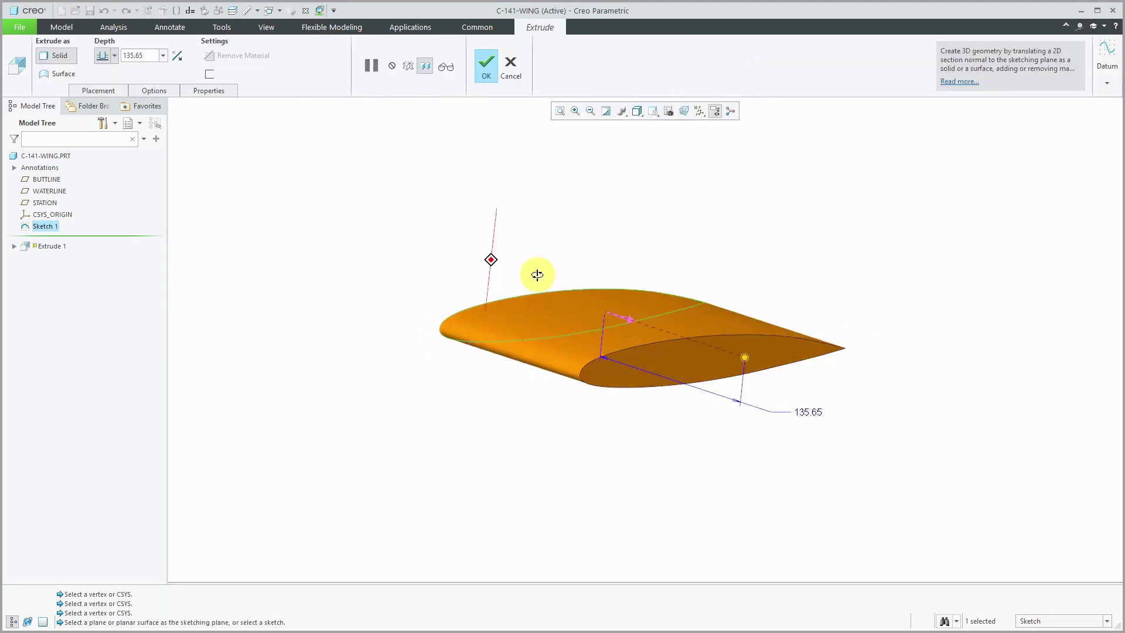
middle_drag(538, 274, 543, 286)
drag(743, 354, 874, 442)
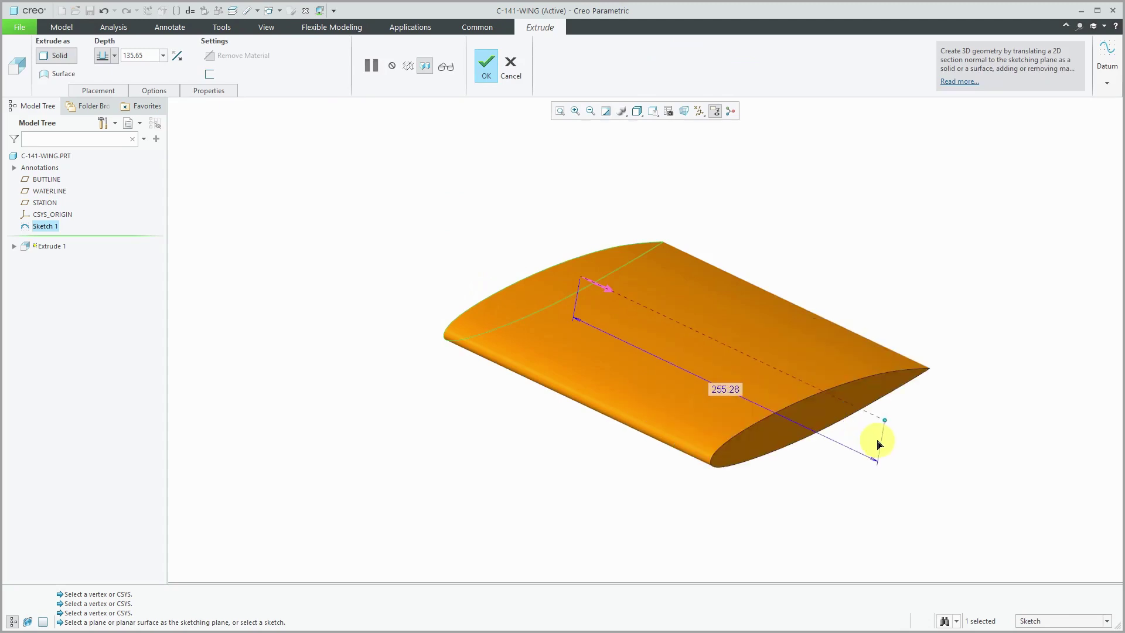